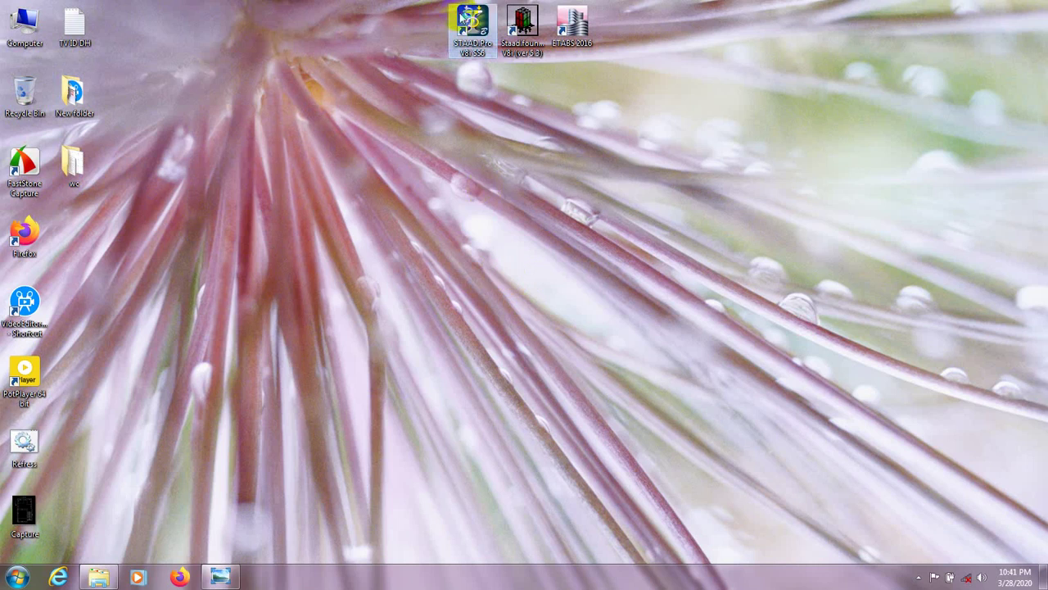
- Launch STAAD.Pro V8i and open the recent project Lectrure 4
{"action": "double_click", "coordinate": [463, 18]}
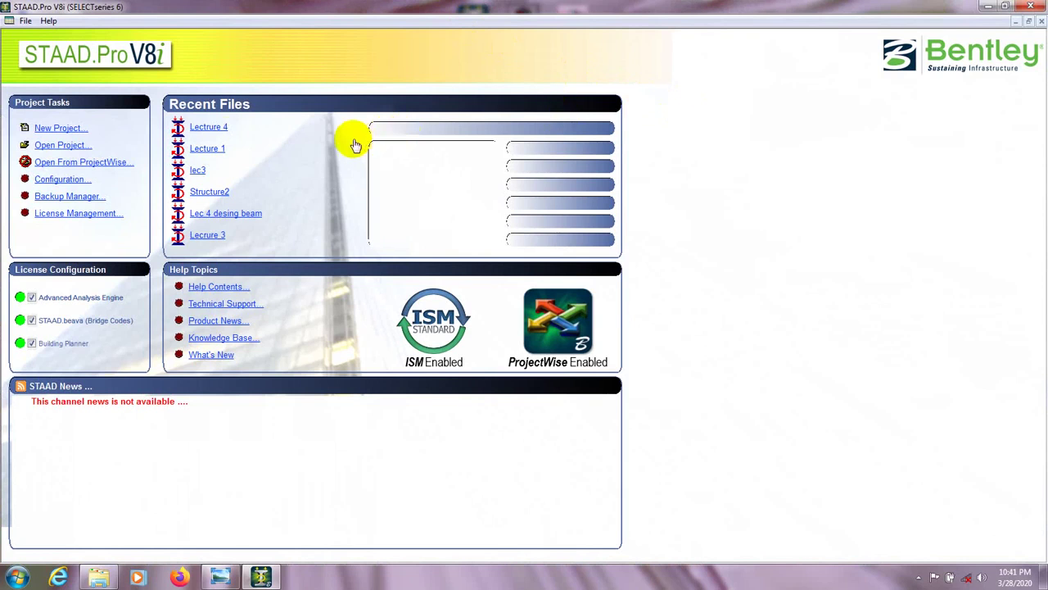
{"action": "left_click", "coordinate": [204, 131]}
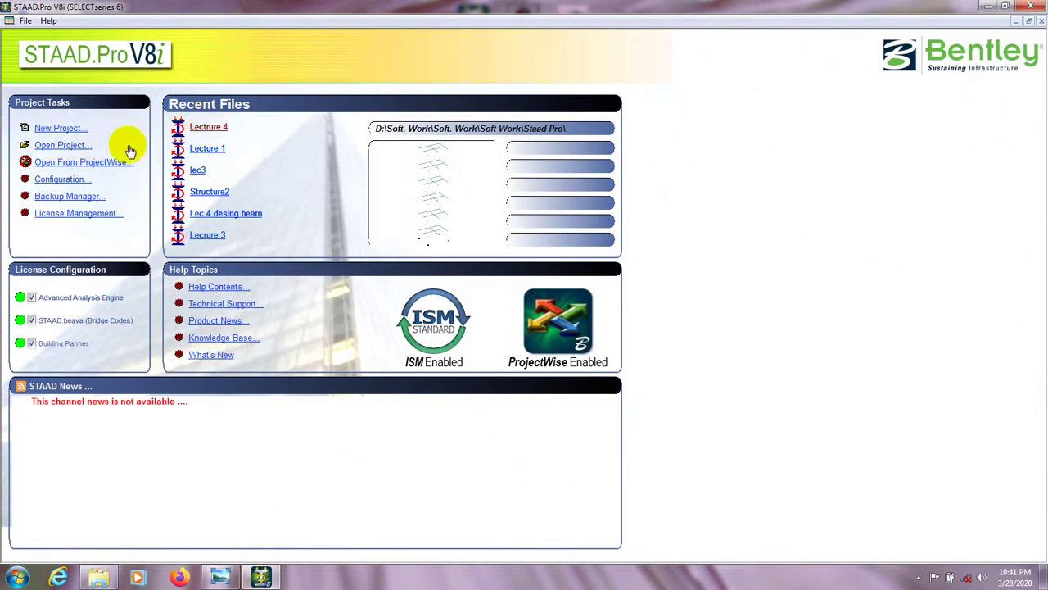
{"action": "left_click", "coordinate": [208, 127]}
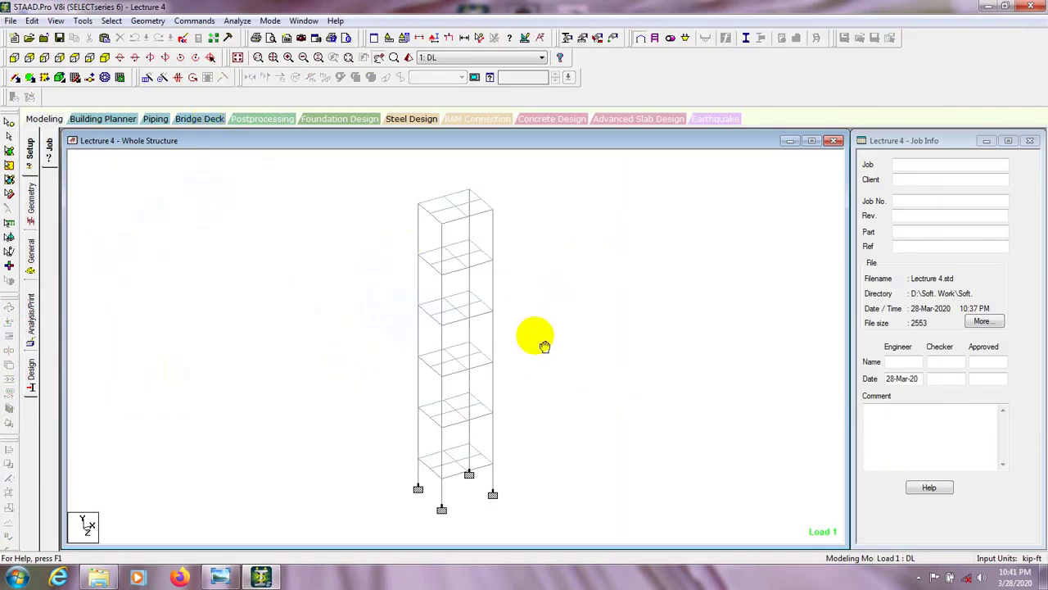
- Inspect the six-level frame in a 3D rendered view, then close that view
{"action": "left_click", "coordinate": [408, 58]}
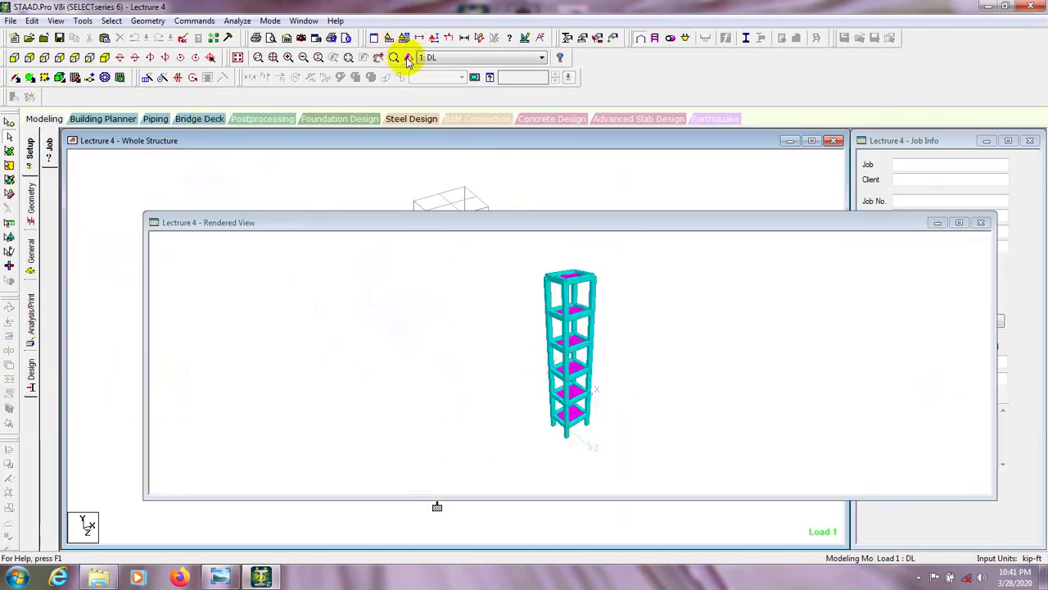
{"action": "scroll", "coordinate": [570, 366], "scroll_direction": "up", "scroll_amount": 5}
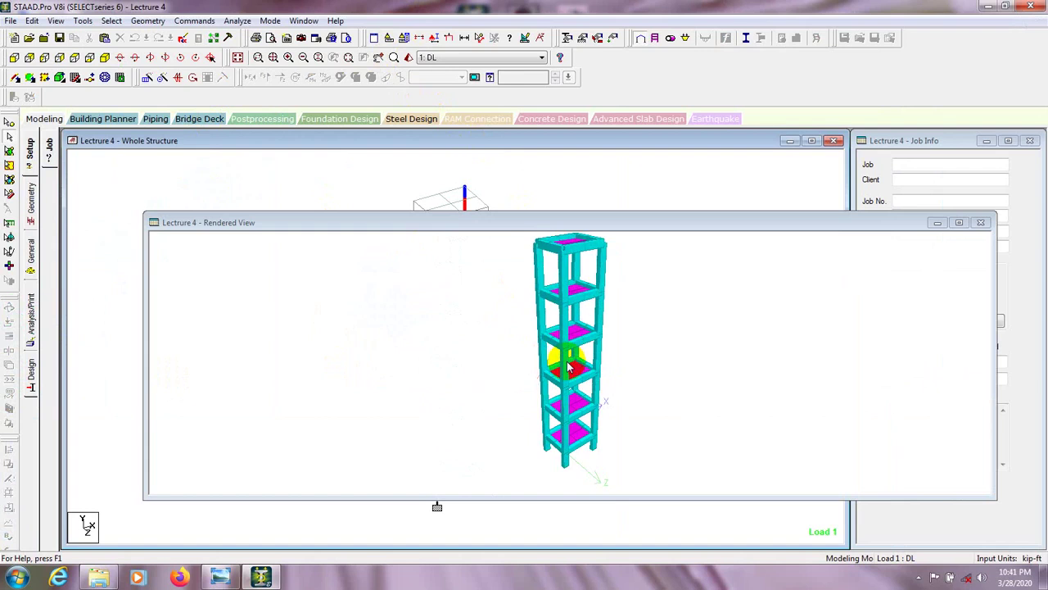
{"action": "left_click", "coordinate": [980, 222]}
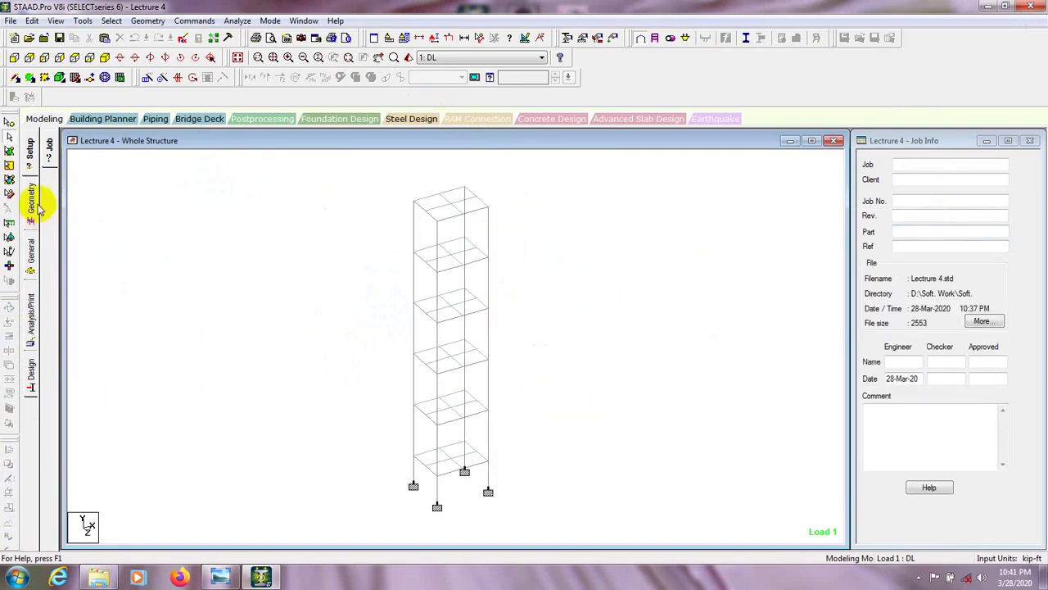
- Open the structure's section properties from the geometry page and bring up the plate and surface thickness definition
{"action": "left_click", "coordinate": [36, 208]}
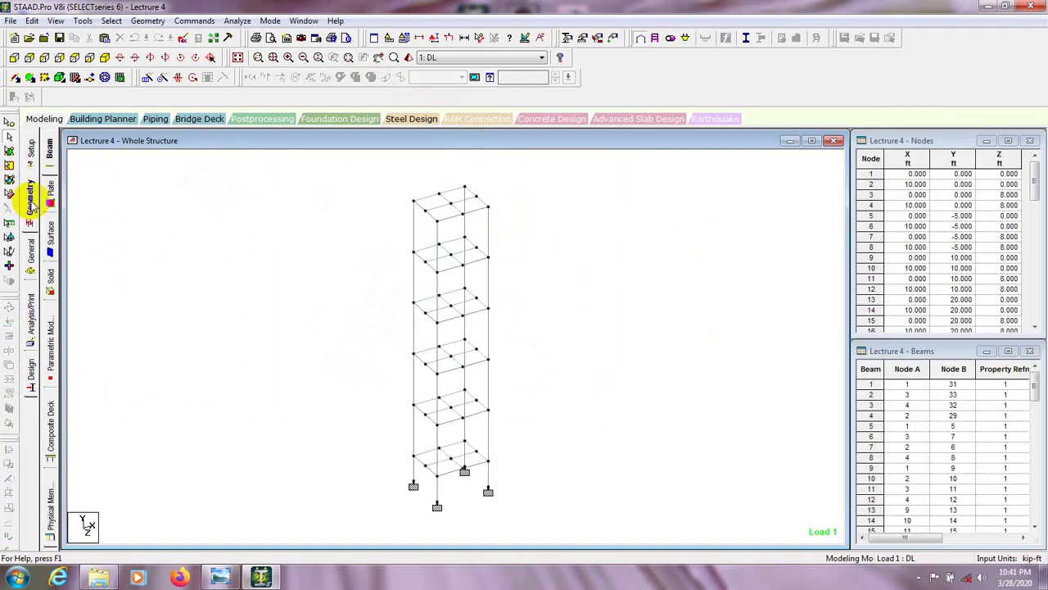
{"action": "left_click", "coordinate": [567, 38]}
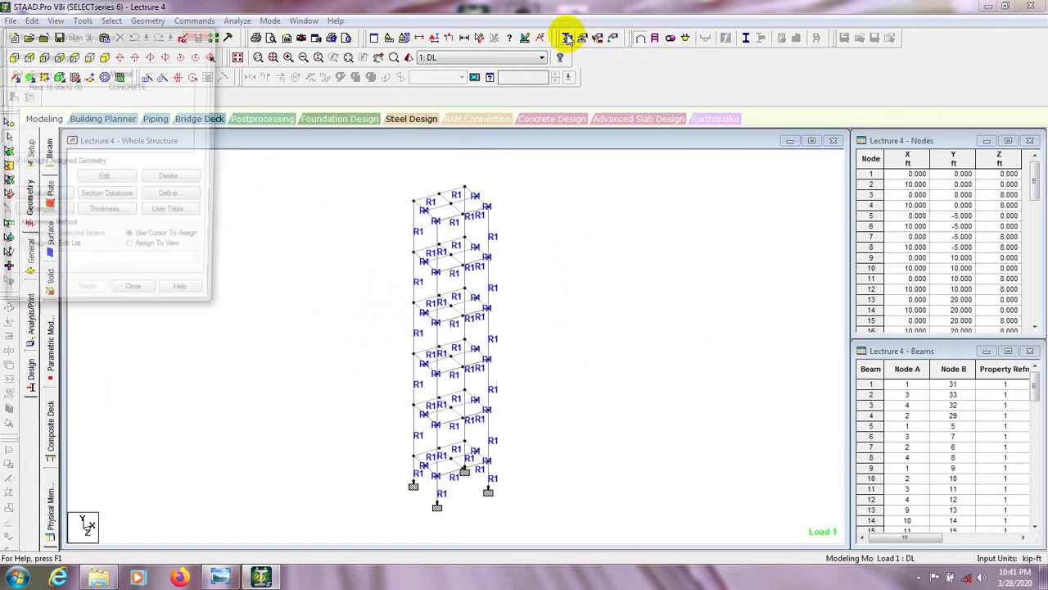
{"action": "left_click_drag", "start_coordinate": [133, 29], "coordinate": [850, 86]}
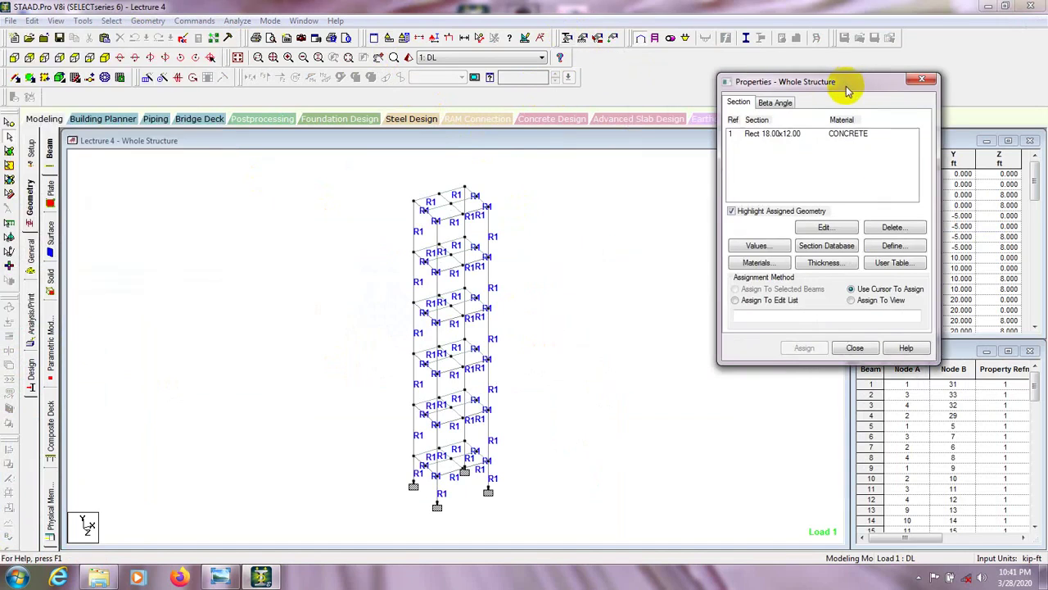
{"action": "left_click", "coordinate": [824, 263]}
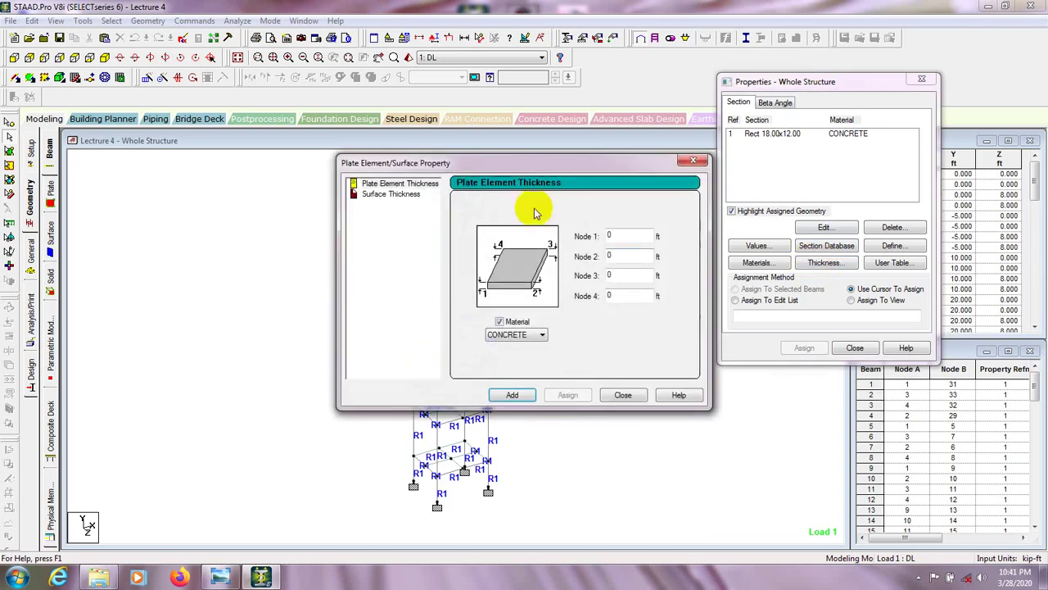
{"action": "left_click_drag", "start_coordinate": [513, 160], "coordinate": [617, 161]}
- Compare the Surface Thickness and Plate Element Thickness definitions, finishing on Plate Element Thickness
{"action": "left_click", "coordinate": [488, 187]}
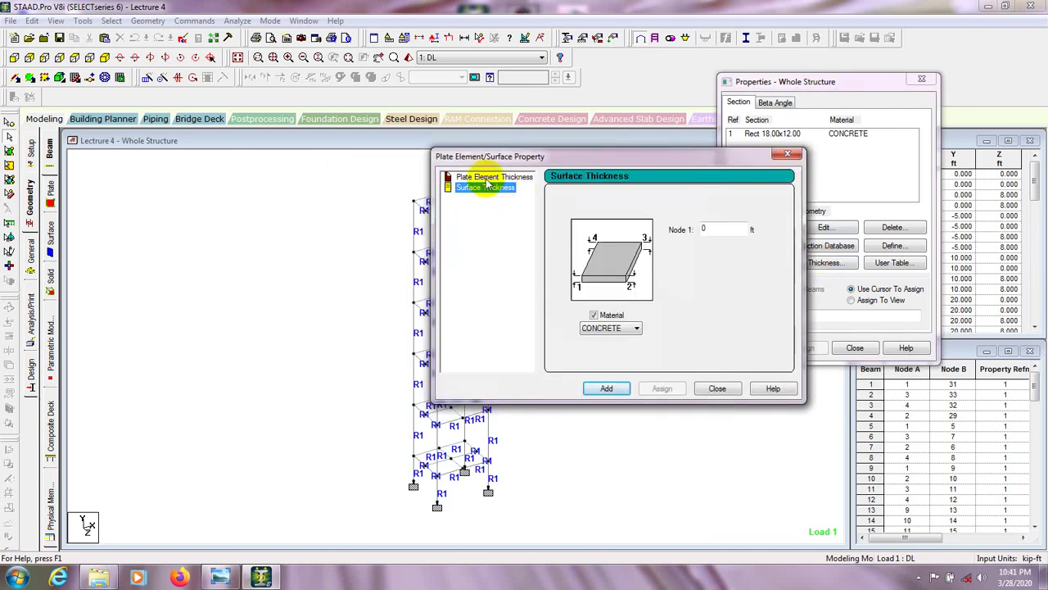
{"action": "left_click", "coordinate": [488, 177]}
{"action": "left_click_drag", "start_coordinate": [516, 157], "coordinate": [529, 170]}
{"action": "left_click", "coordinate": [498, 199]}
{"action": "left_click", "coordinate": [502, 190]}
{"action": "left_click", "coordinate": [498, 200]}
{"action": "left_click", "coordinate": [501, 189]}
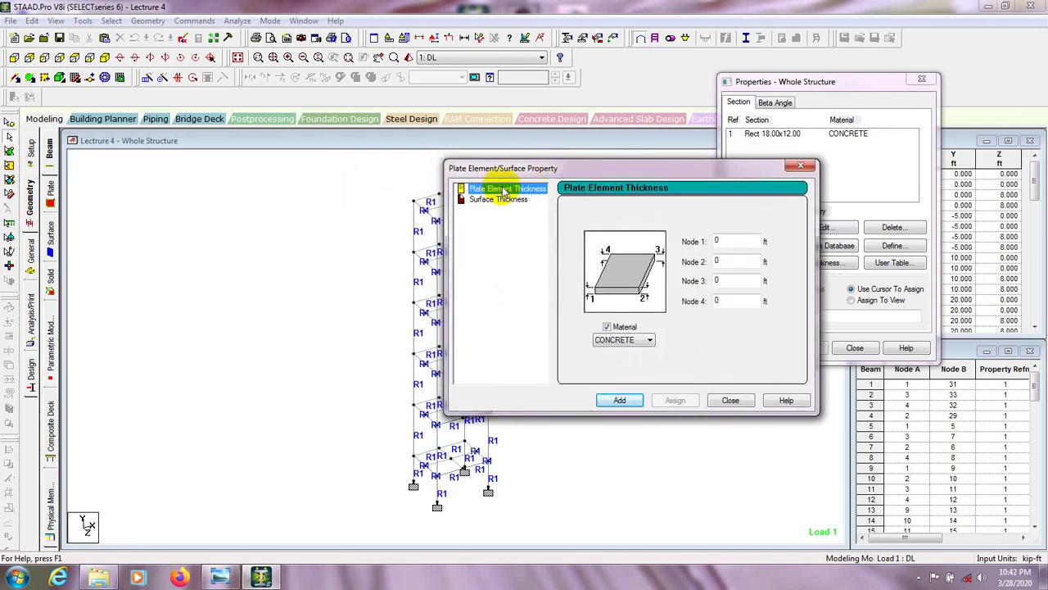
{"action": "left_click", "coordinate": [497, 201]}
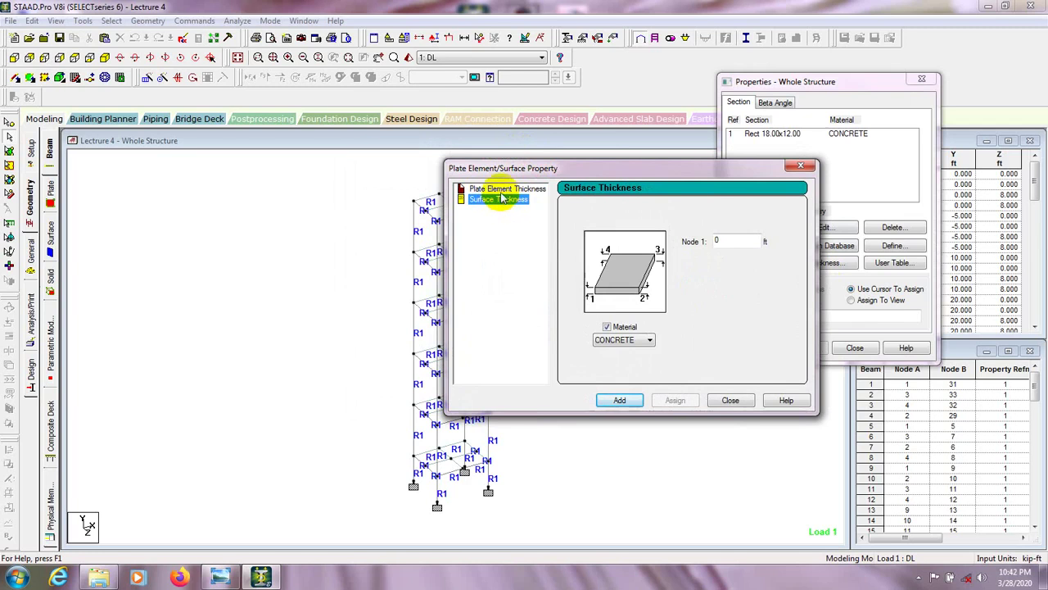
{"action": "left_click", "coordinate": [503, 189]}
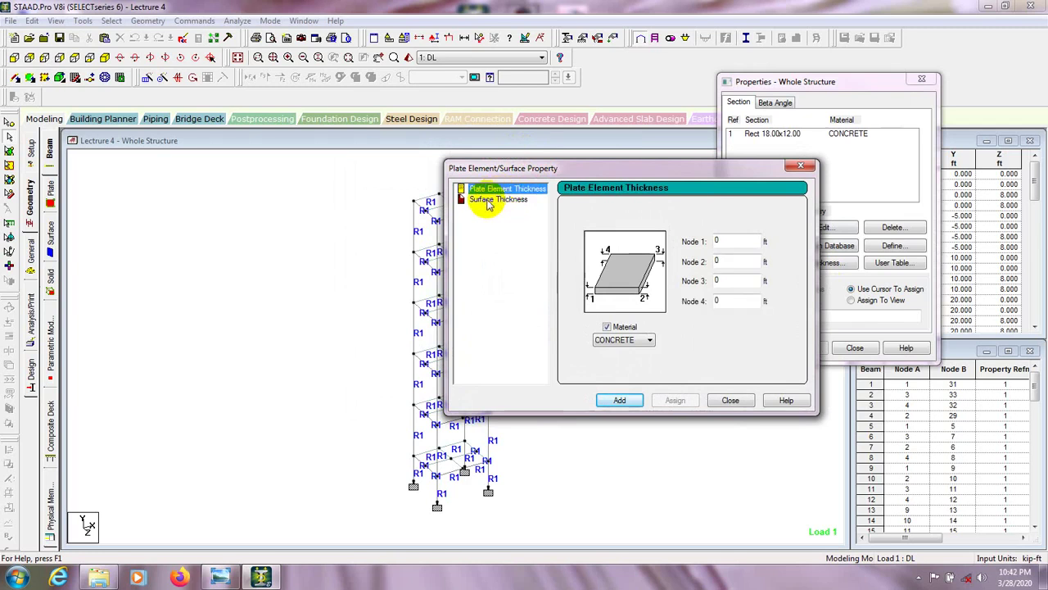
{"action": "left_click_drag", "start_coordinate": [570, 170], "coordinate": [565, 166]}
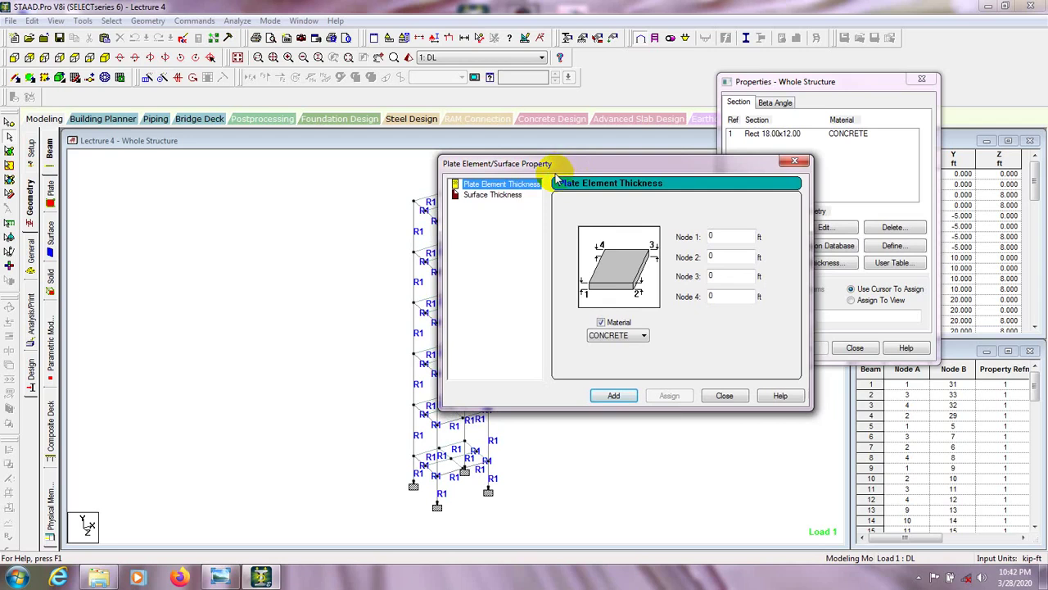
- Add a CONCRETE plate element thickness of 0.5 ft at all four nodes and close the thickness definition
{"action": "double_click", "coordinate": [734, 238]}
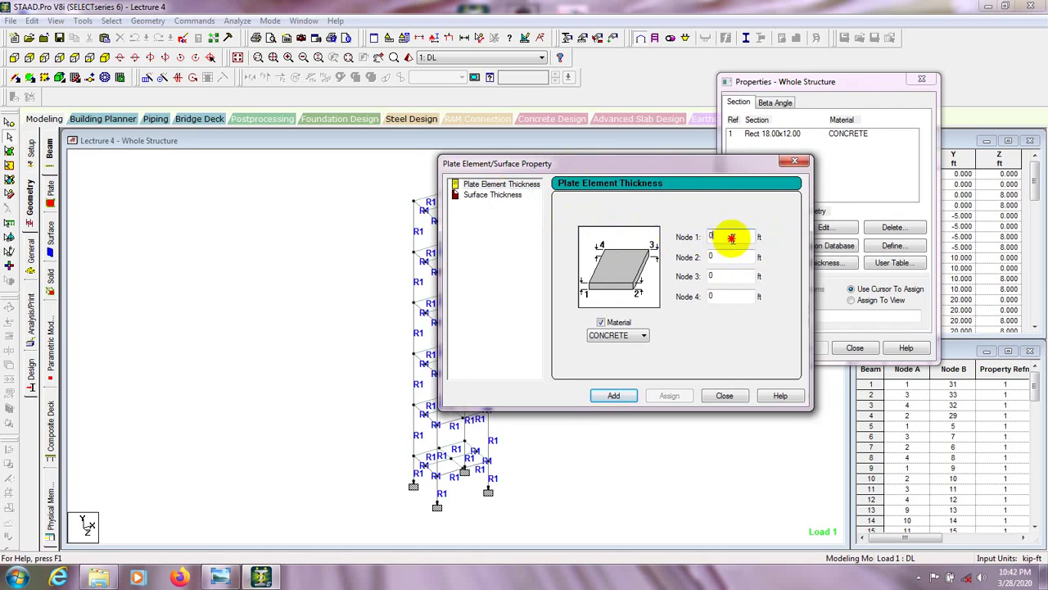
{"action": "double_click", "coordinate": [731, 237]}
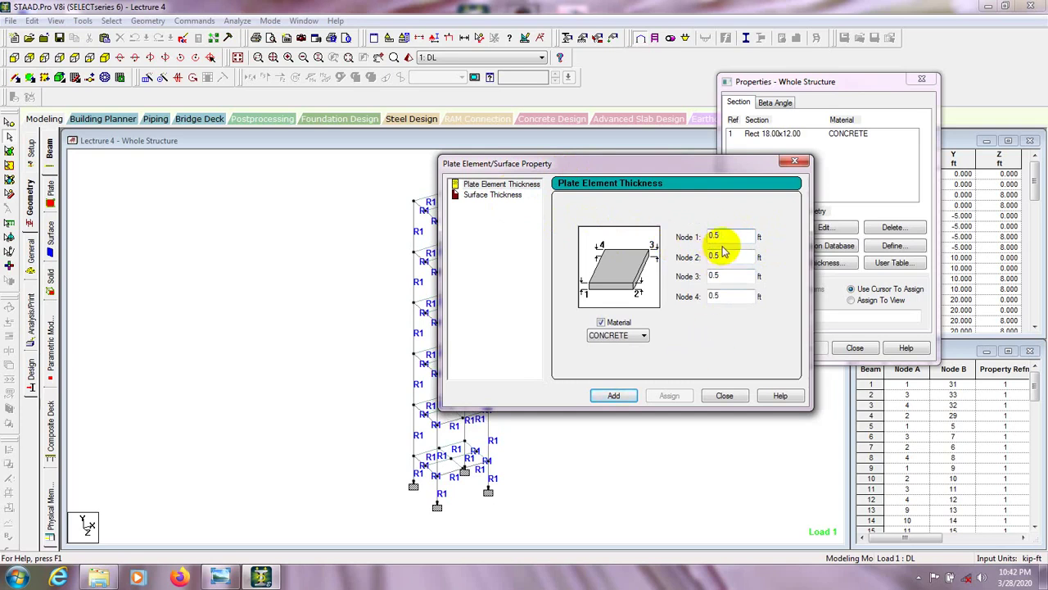
{"action": "left_click", "coordinate": [726, 296]}
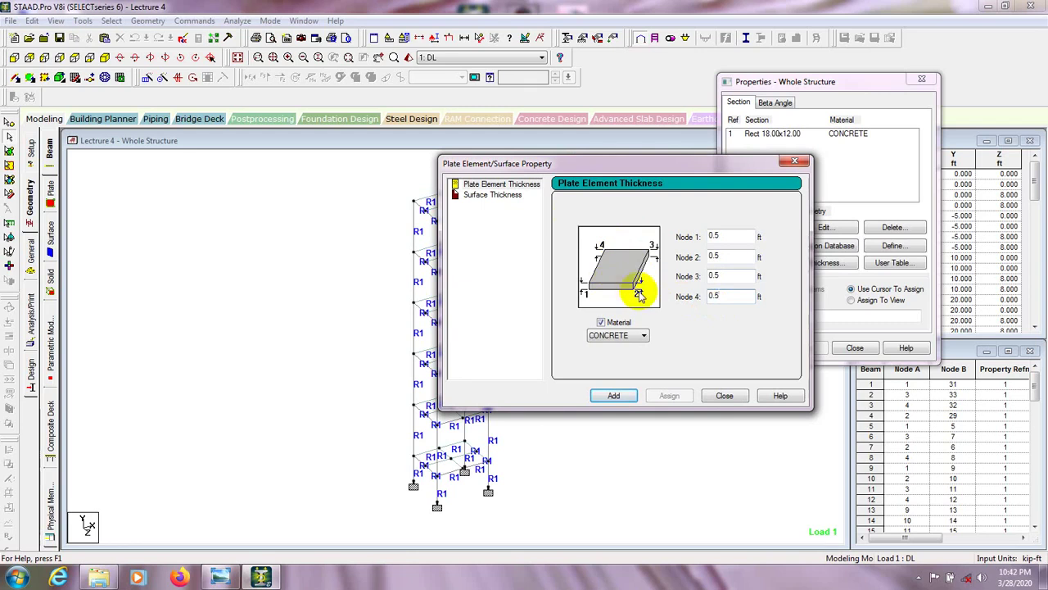
{"action": "left_click", "coordinate": [627, 334]}
{"action": "left_click", "coordinate": [616, 372]}
{"action": "left_click", "coordinate": [614, 396]}
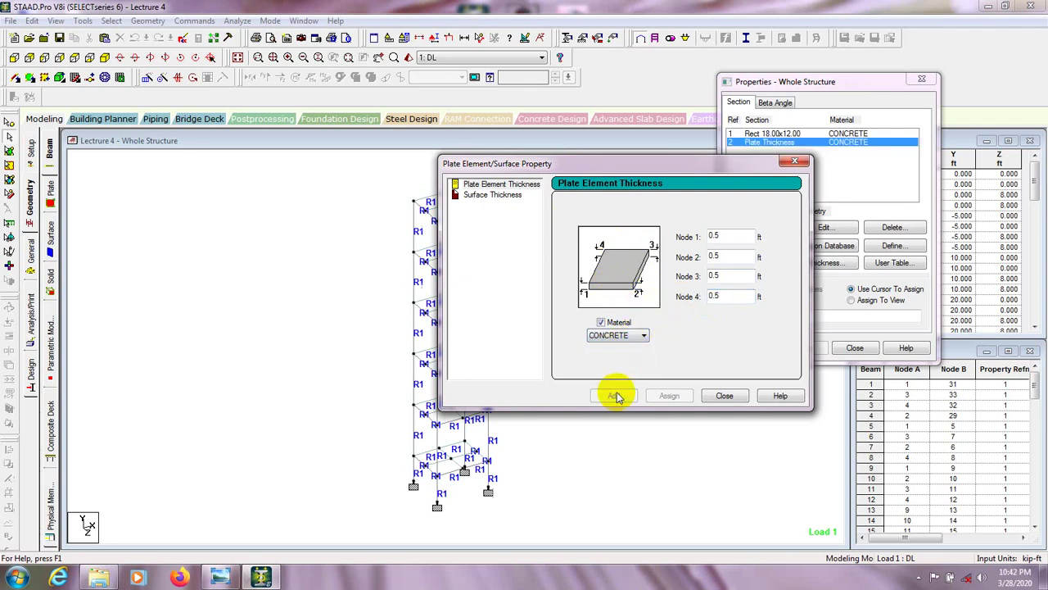
{"action": "left_click", "coordinate": [724, 397]}
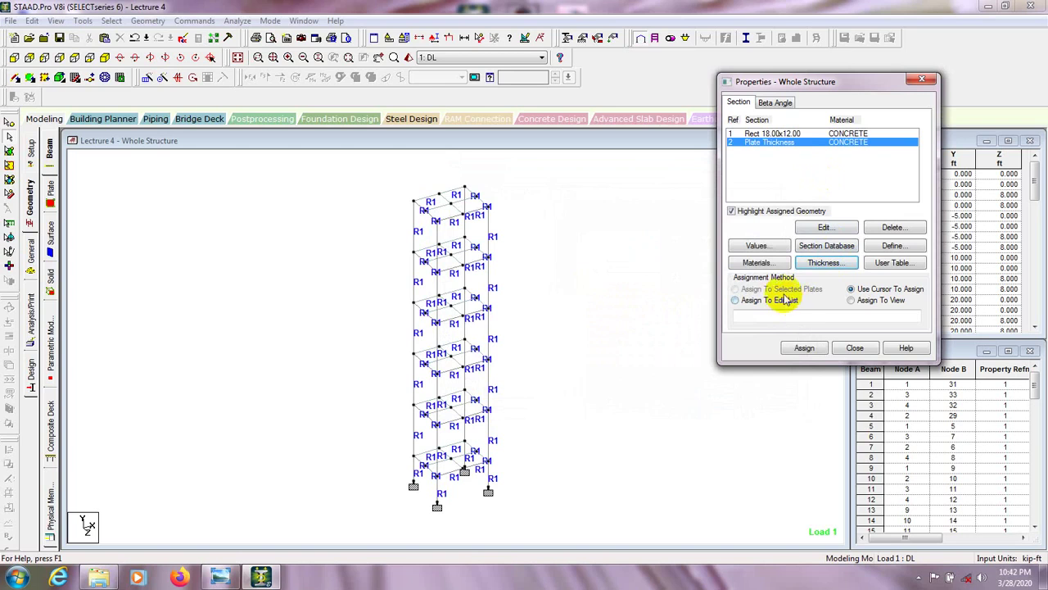
- Reopen the section properties, choose the Plate Thickness entry and activate the Plates Cursor
{"action": "left_click", "coordinate": [797, 166]}
{"action": "left_click", "coordinate": [516, 237]}
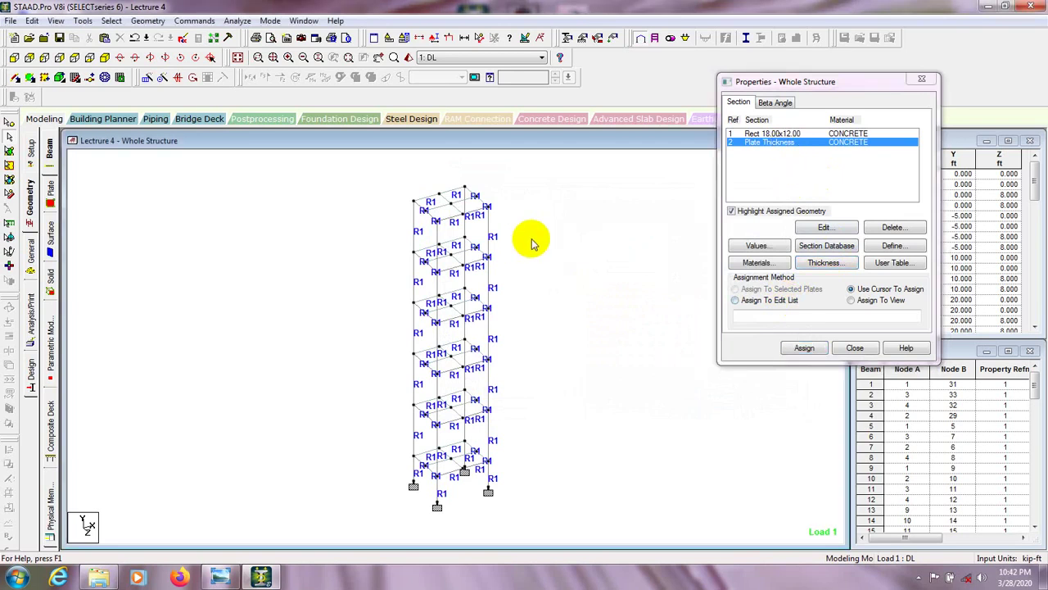
{"action": "left_click", "coordinate": [27, 203]}
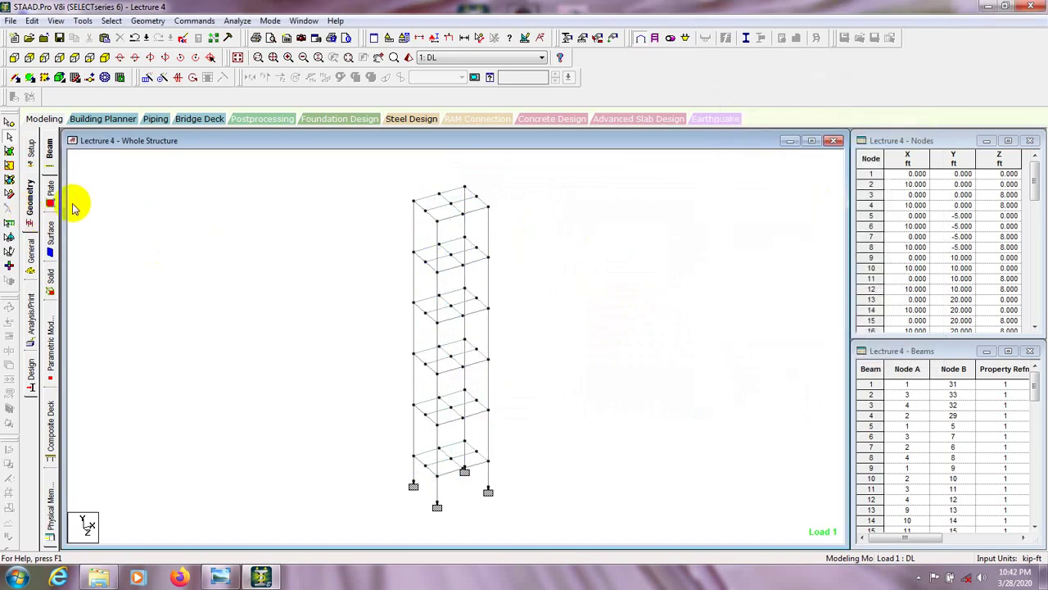
{"action": "left_click", "coordinate": [566, 38]}
{"action": "left_click_drag", "start_coordinate": [99, 36], "coordinate": [869, 103]}
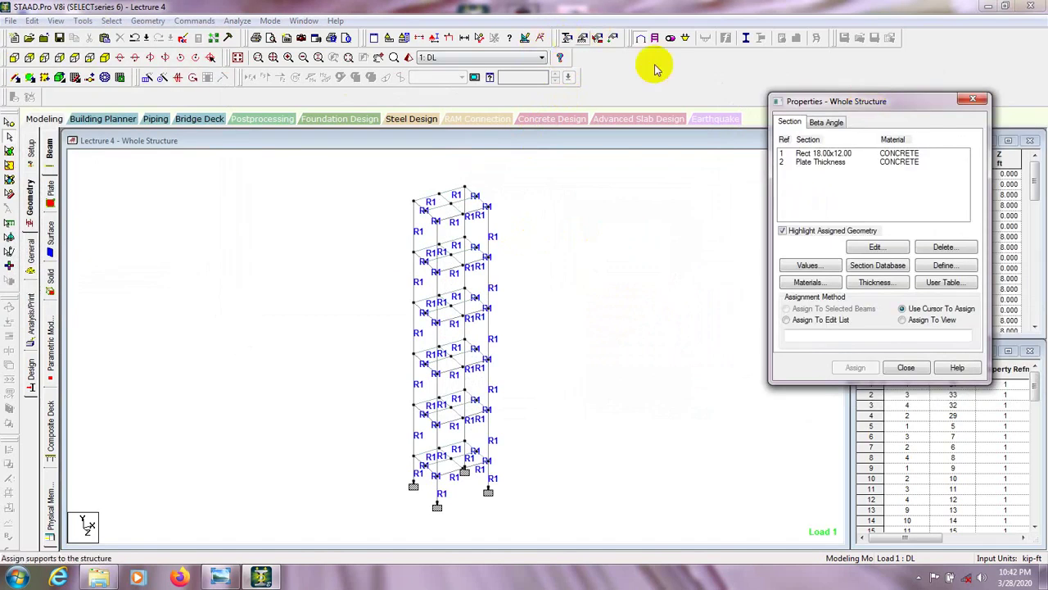
{"action": "left_click", "coordinate": [823, 161]}
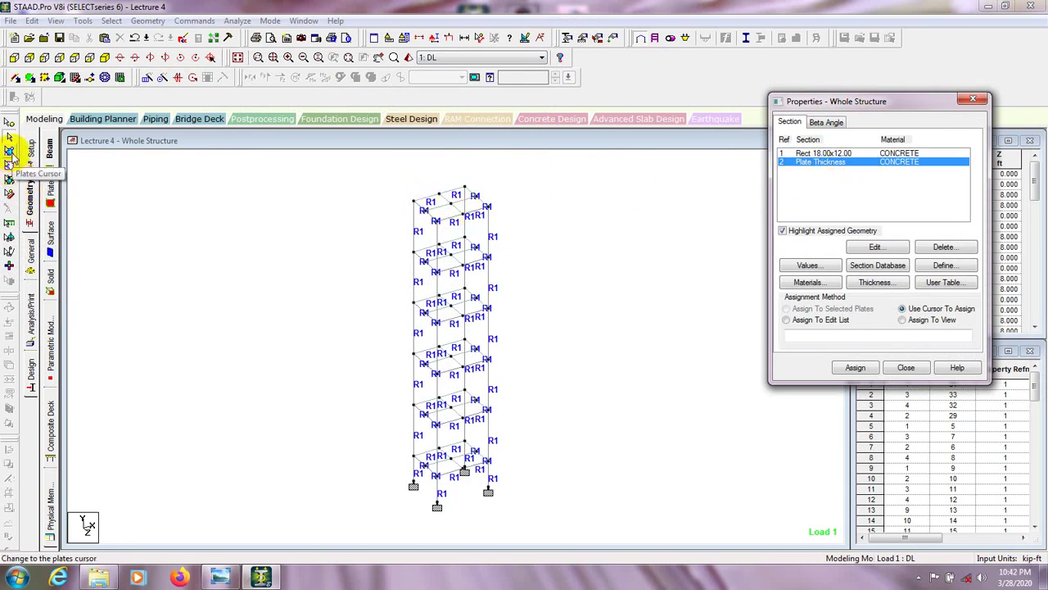
{"action": "left_click", "coordinate": [10, 151]}
- Try selecting the top-floor plates in isometric view, then select the plates of all floors from the plan view
{"action": "left_click_drag", "start_coordinate": [510, 173], "coordinate": [385, 256]}
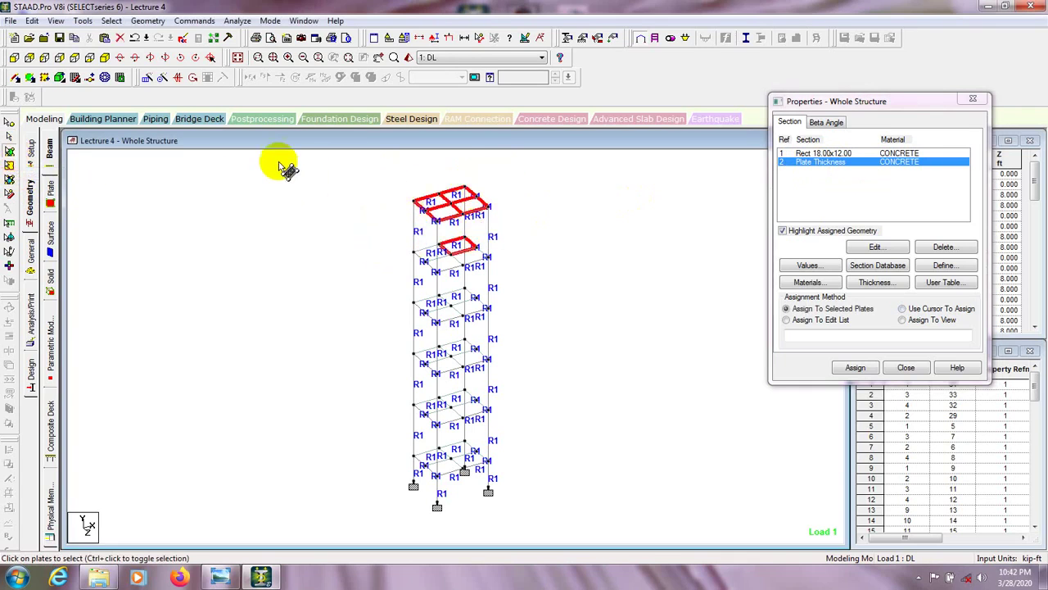
{"action": "left_click", "coordinate": [233, 196]}
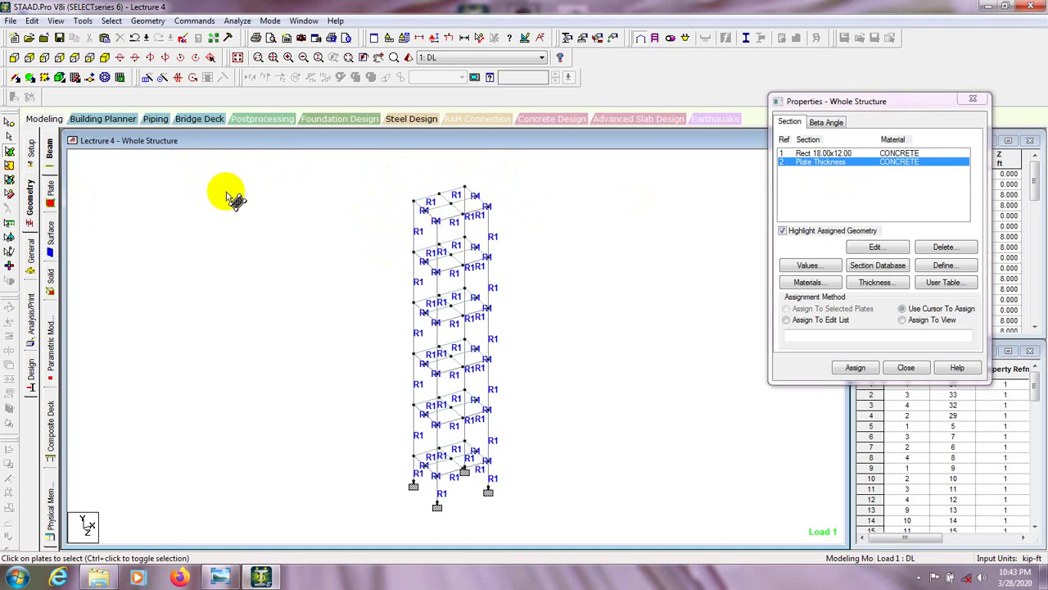
{"action": "left_click", "coordinate": [75, 58]}
{"action": "scroll", "coordinate": [573, 254], "scroll_direction": "down", "scroll_amount": 1}
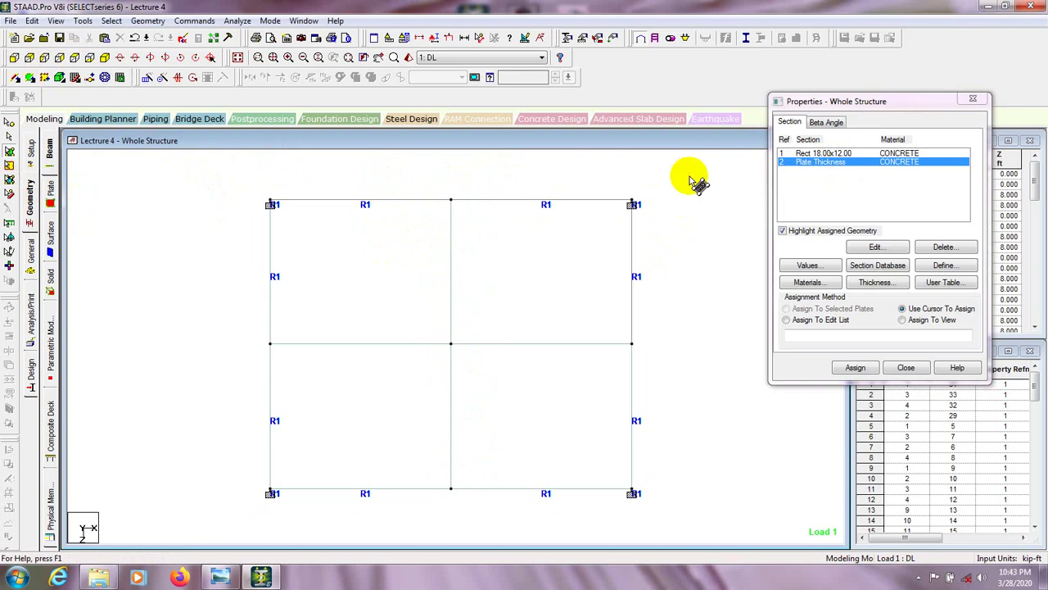
{"action": "left_click_drag", "start_coordinate": [698, 171], "coordinate": [219, 516]}
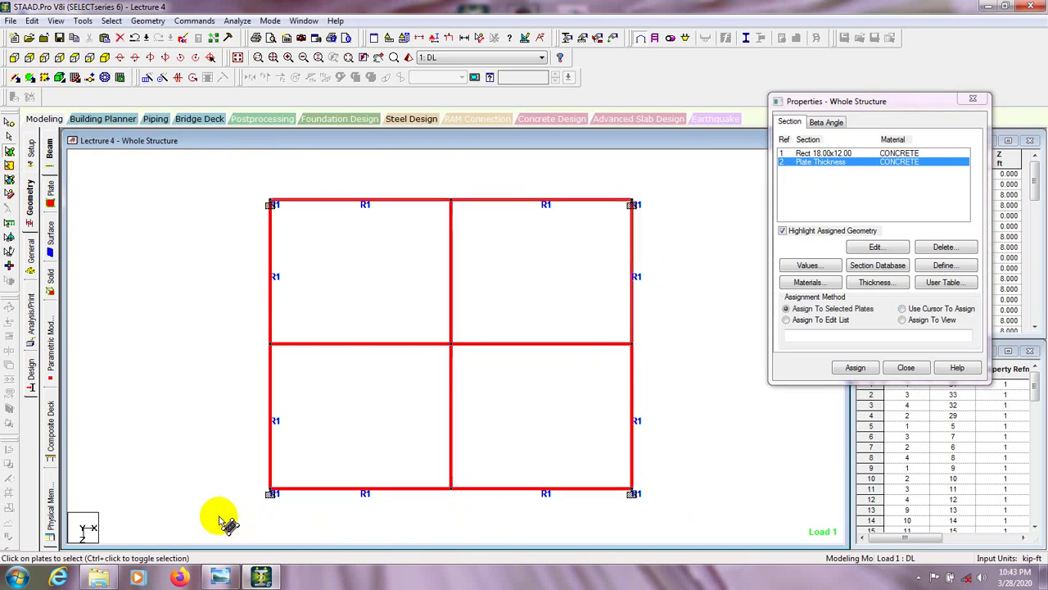
{"action": "left_click", "coordinate": [105, 57]}
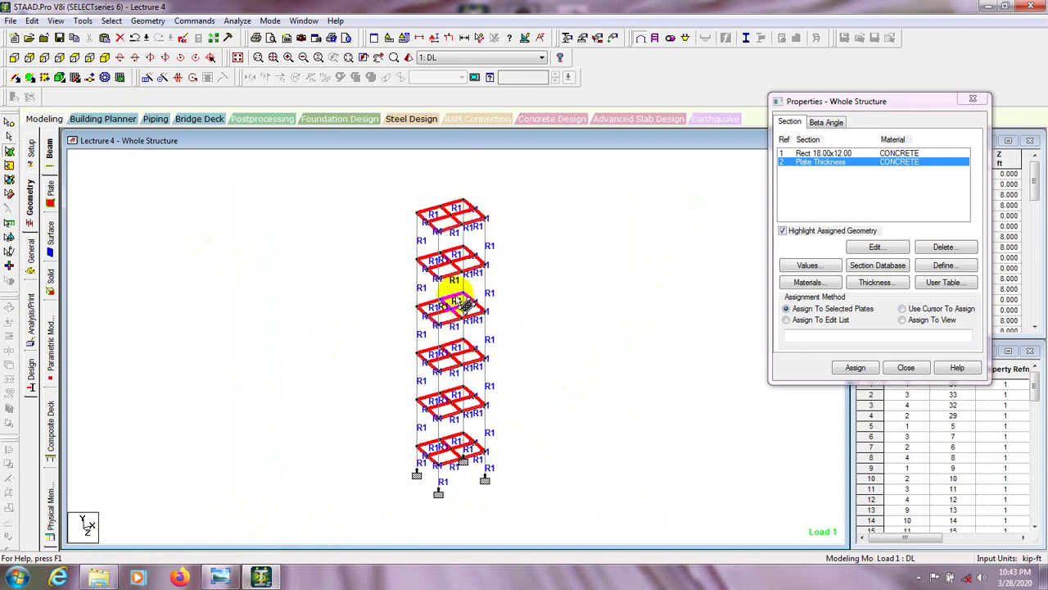
- Select the plates of all floors in the isometric view and assign the Plate Thickness property to the selected plates
{"action": "left_click", "coordinate": [858, 166]}
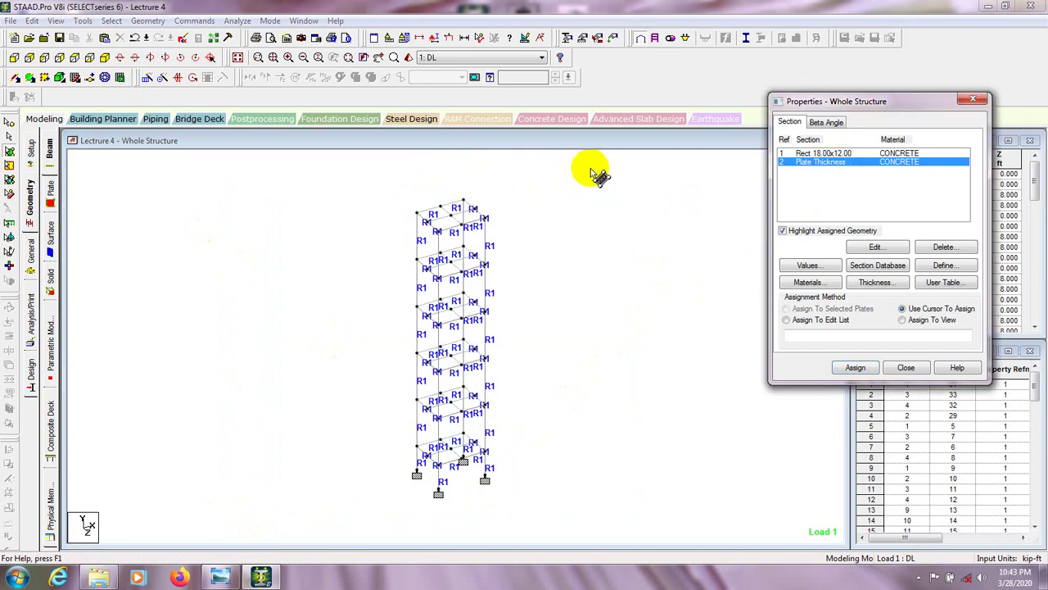
{"action": "left_click", "coordinate": [279, 524]}
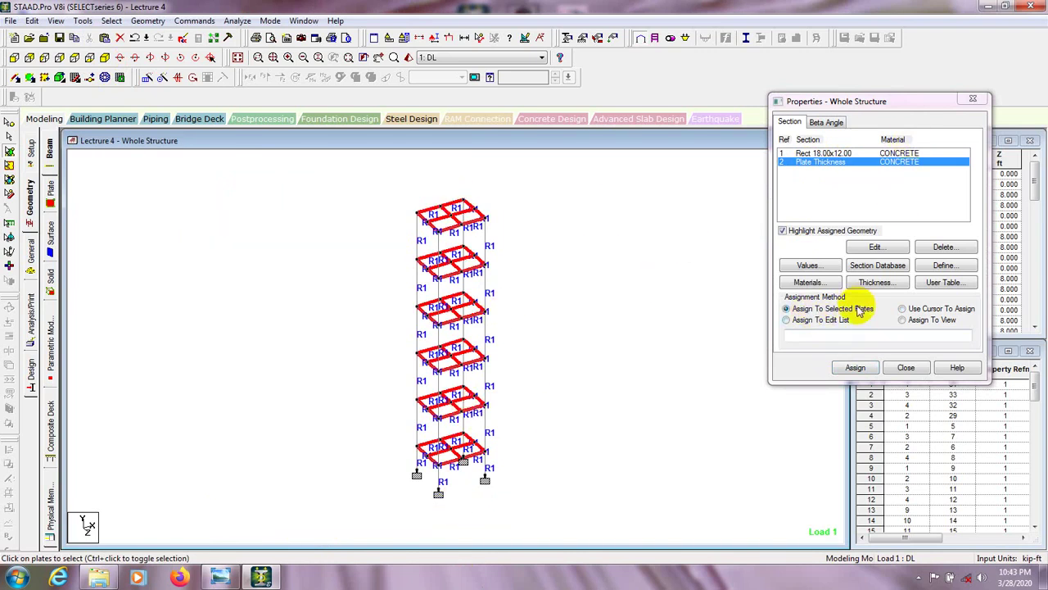
{"action": "left_click", "coordinate": [856, 368]}
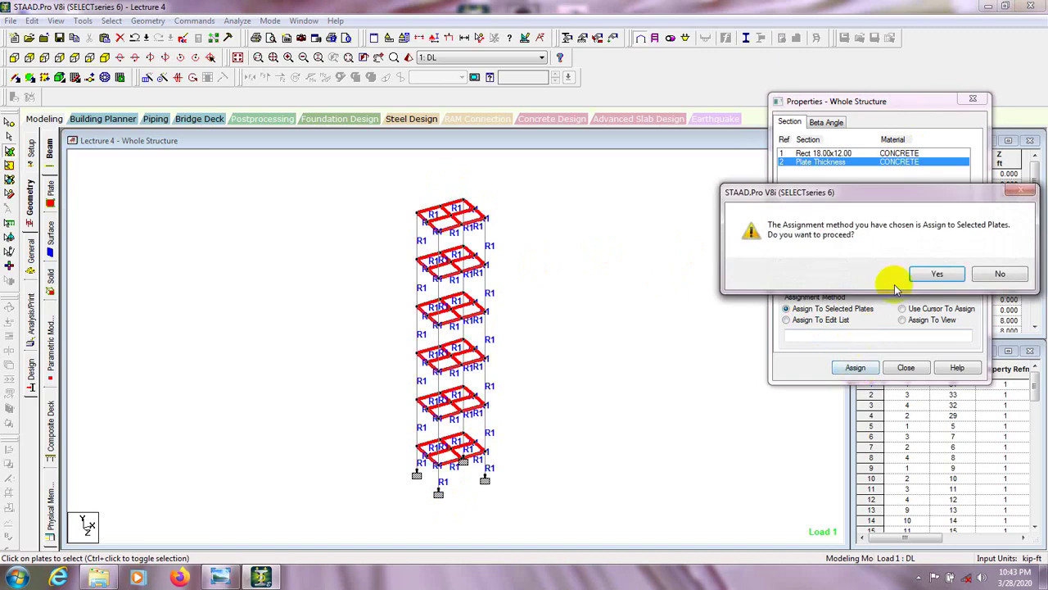
{"action": "left_click", "coordinate": [938, 275]}
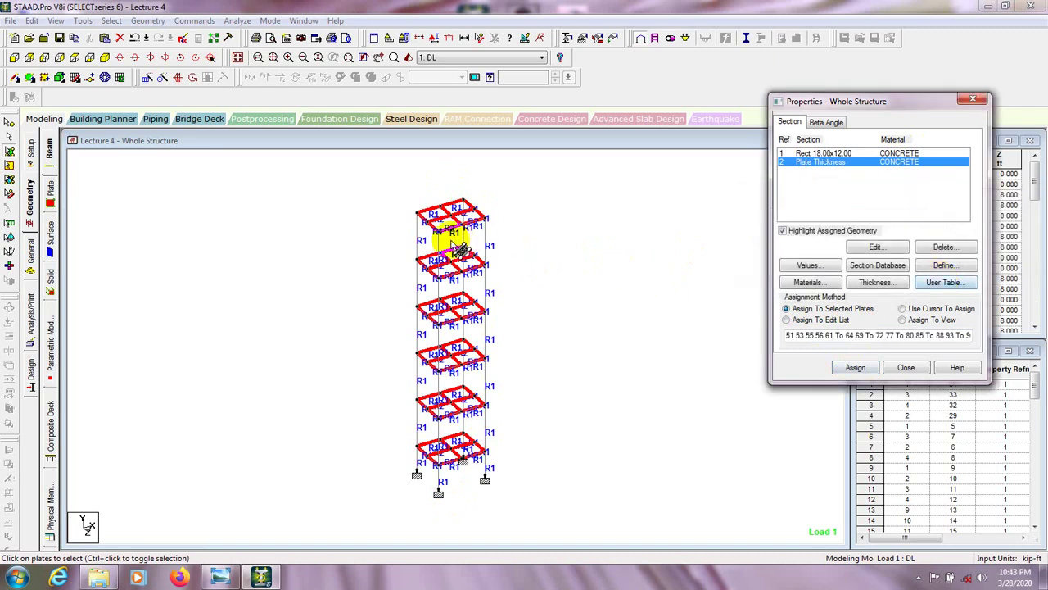
- Close the section properties, clear the plate selection and switch to node selection
{"action": "left_click", "coordinate": [906, 367]}
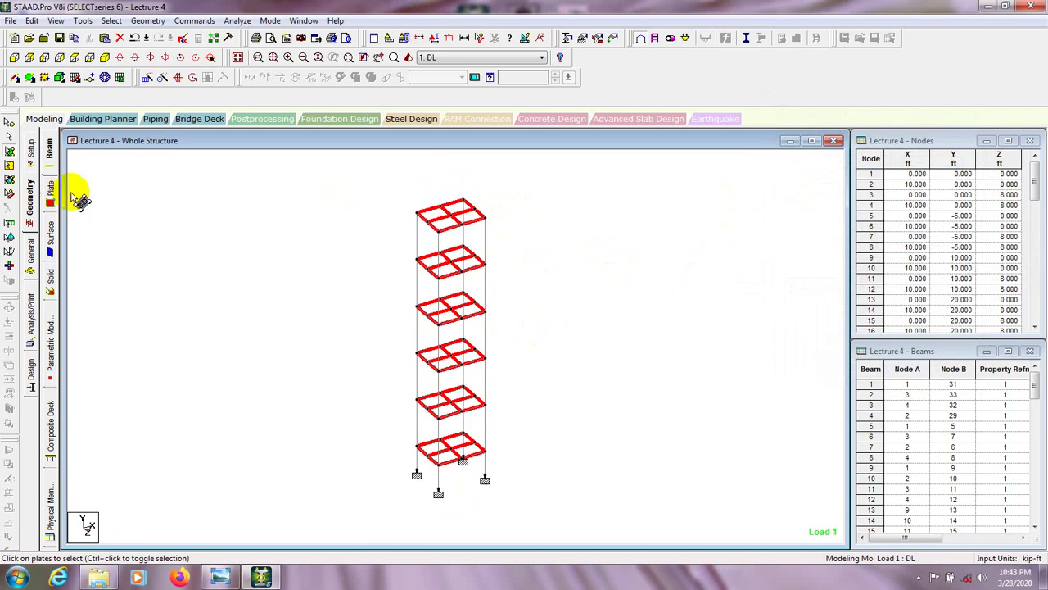
{"action": "left_click", "coordinate": [49, 148]}
{"action": "left_click", "coordinate": [9, 122]}
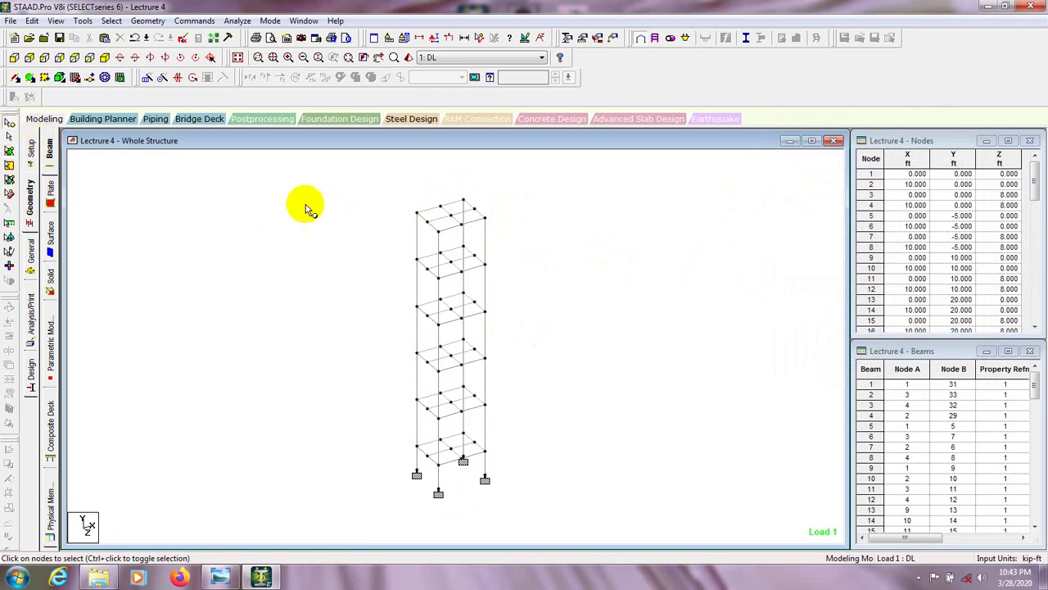
- Inspect the slab plates in the rendered 3D view from another angle and close that view
{"action": "left_click", "coordinate": [406, 55]}
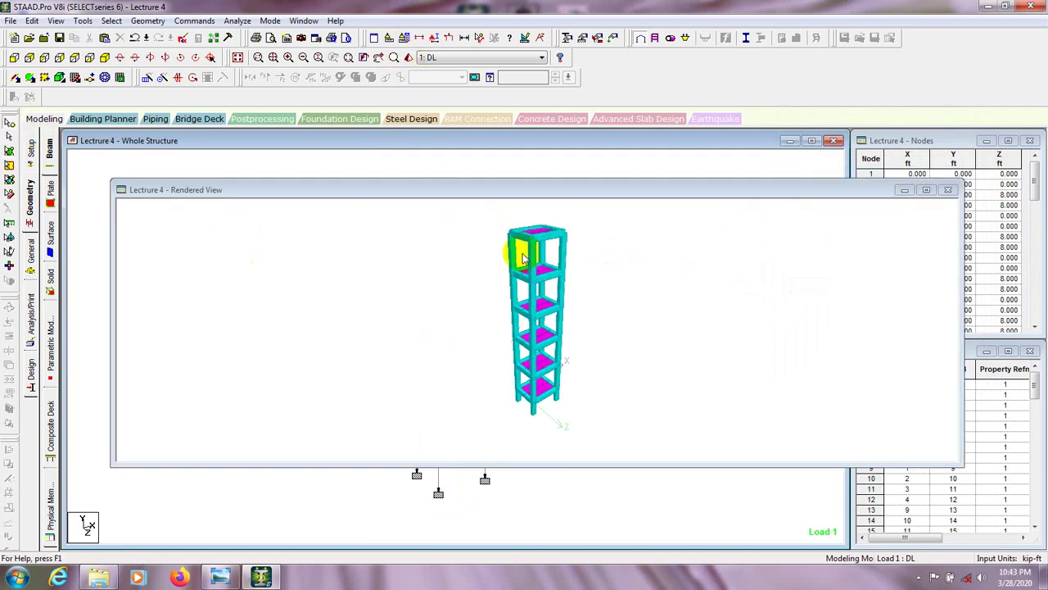
{"action": "left_click_drag", "start_coordinate": [522, 259], "coordinate": [565, 361]}
{"action": "left_click", "coordinate": [948, 189]}
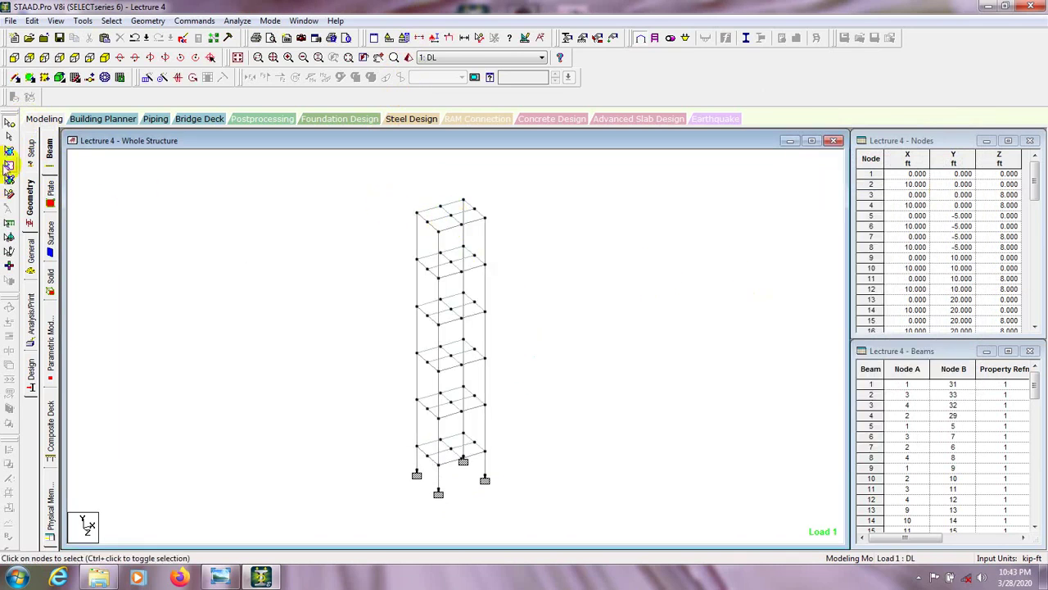
- Inspect the geometry and property constants of a top-floor plate, clear the plate selection and return to node selection
{"action": "left_click", "coordinate": [8, 154]}
{"action": "left_click", "coordinate": [439, 217]}
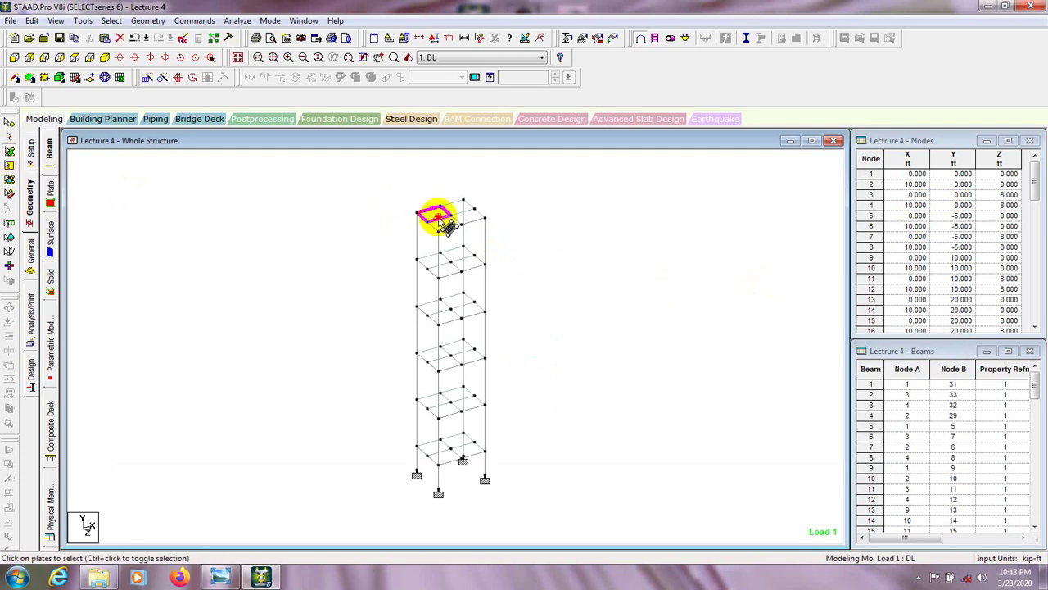
{"action": "double_click", "coordinate": [442, 224]}
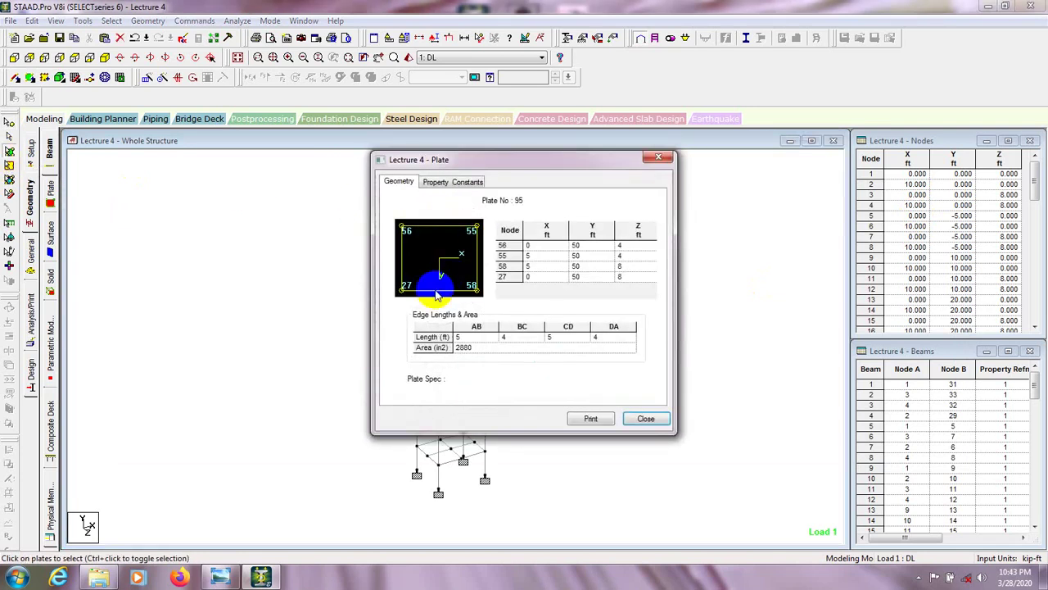
{"action": "left_click_drag", "start_coordinate": [494, 152], "coordinate": [516, 153]}
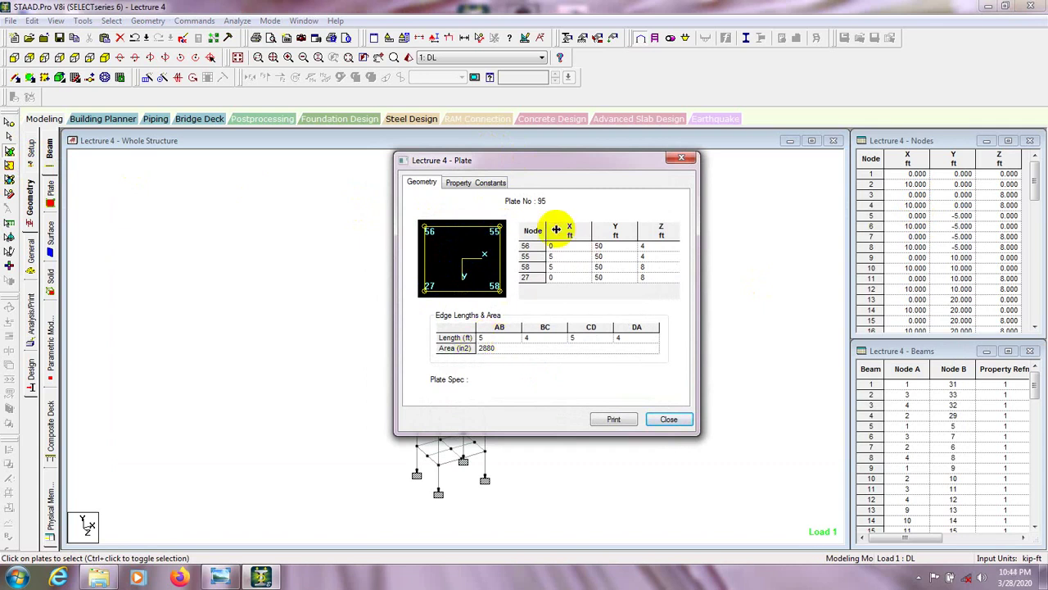
{"action": "left_click", "coordinate": [483, 182]}
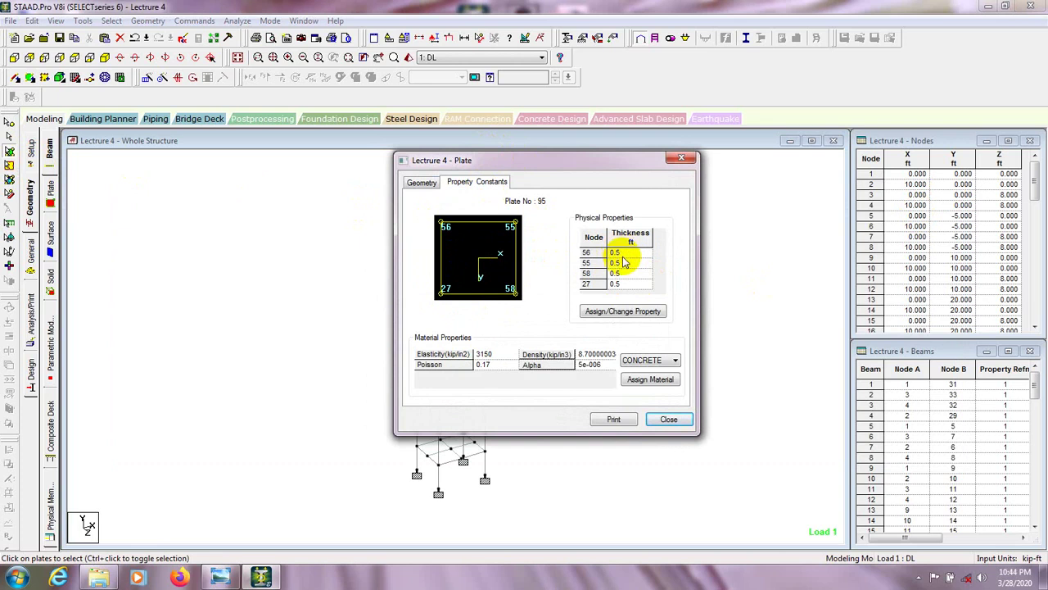
{"action": "left_click", "coordinate": [669, 420]}
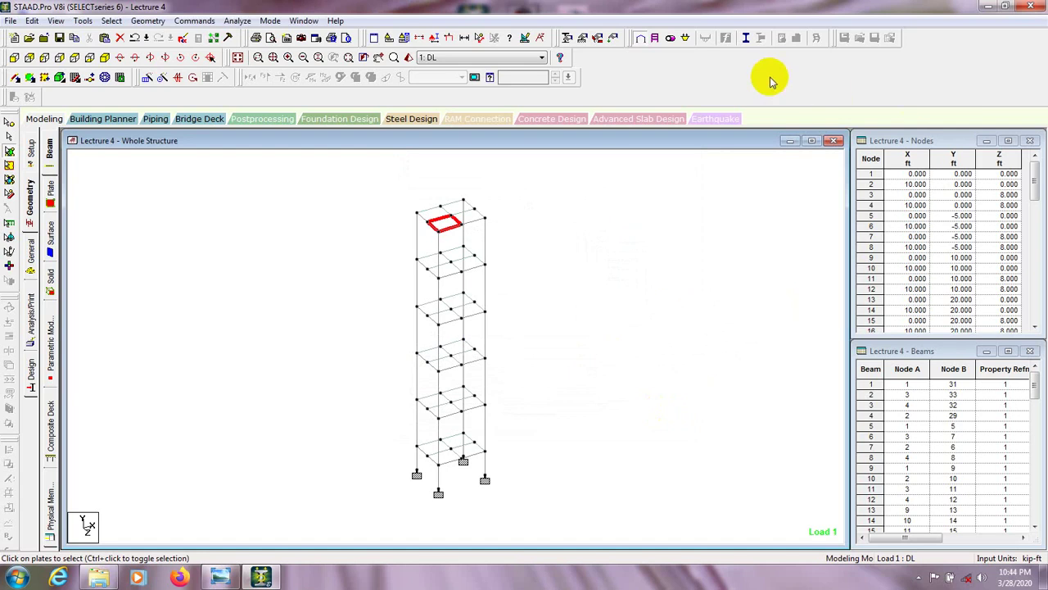
{"action": "left_click", "coordinate": [565, 238]}
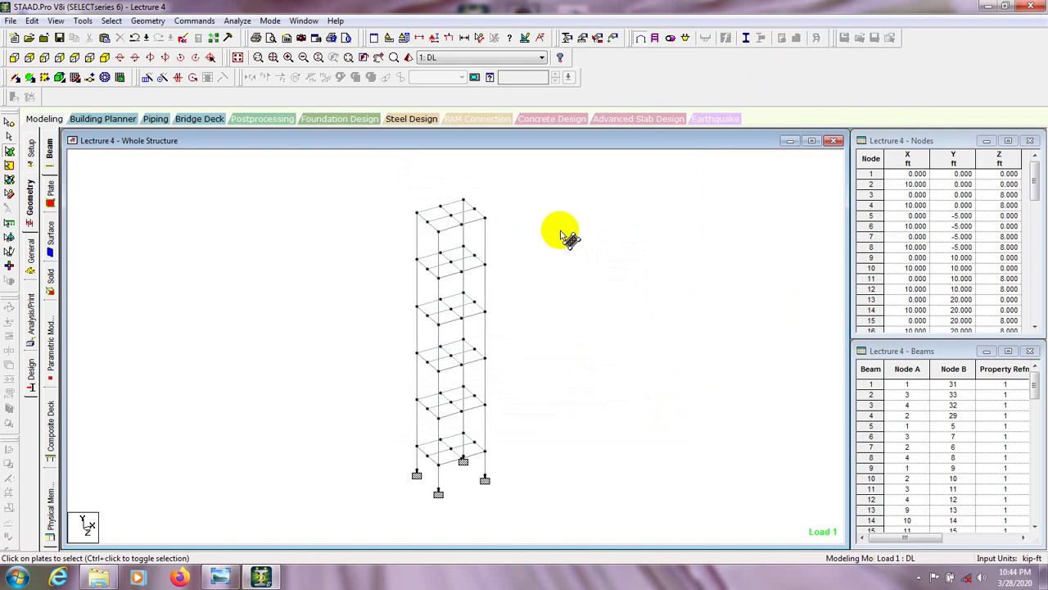
{"action": "left_click", "coordinate": [9, 122]}
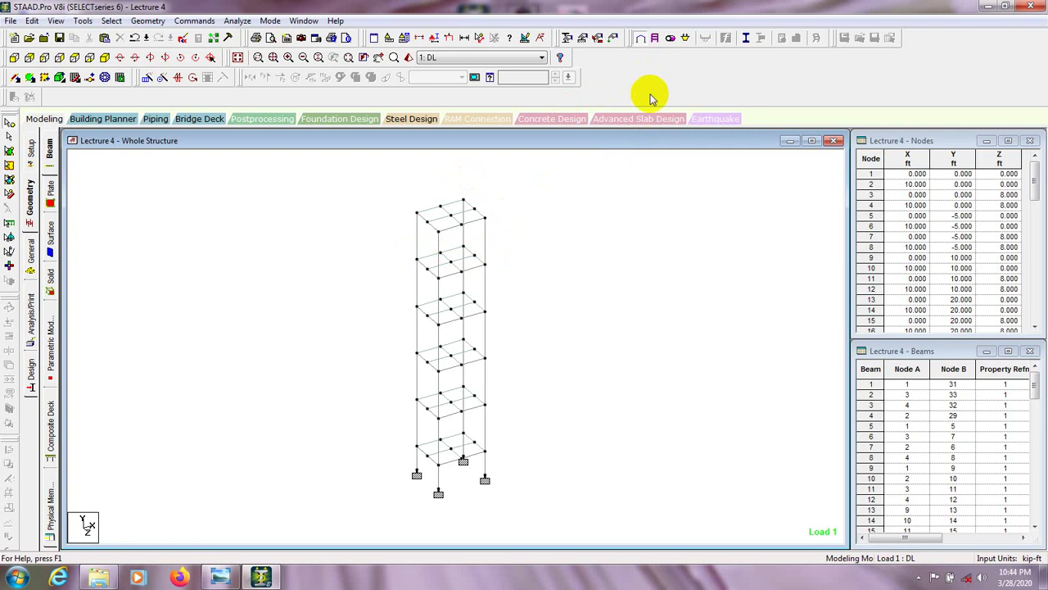
- Open the load definitions, expand the load cases and select the DL load case
{"action": "left_click", "coordinate": [612, 41]}
{"action": "mouse_move", "coordinate": [948, 134]}
{"action": "left_mouse_down"}
{"action": "mouse_move", "coordinate": [912, 133]}
{"action": "mouse_move", "coordinate": [939, 137]}
{"action": "left_mouse_up"}
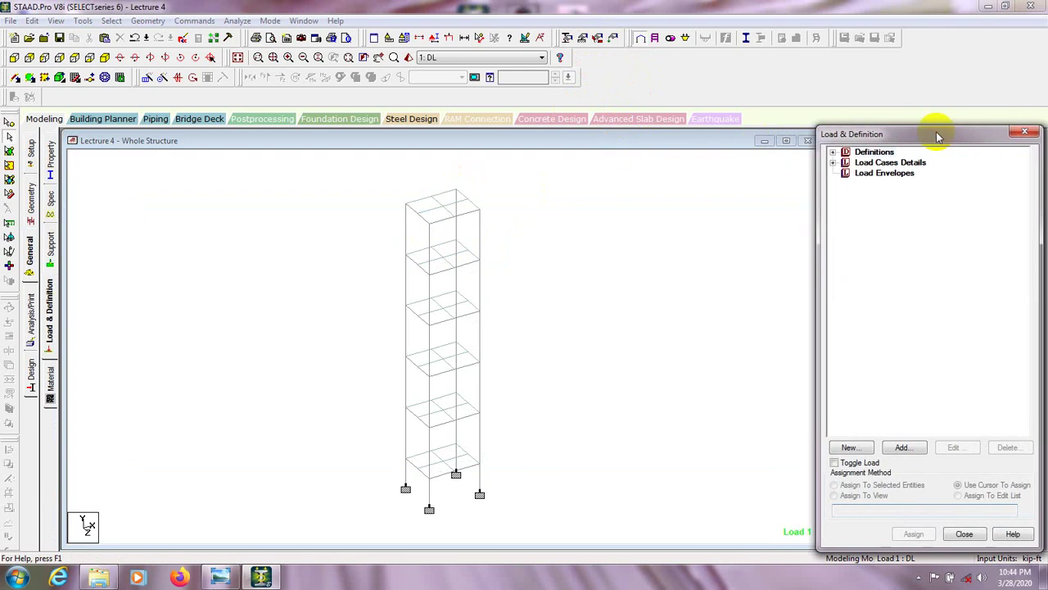
{"action": "left_click", "coordinate": [832, 163]}
{"action": "left_click", "coordinate": [868, 163]}
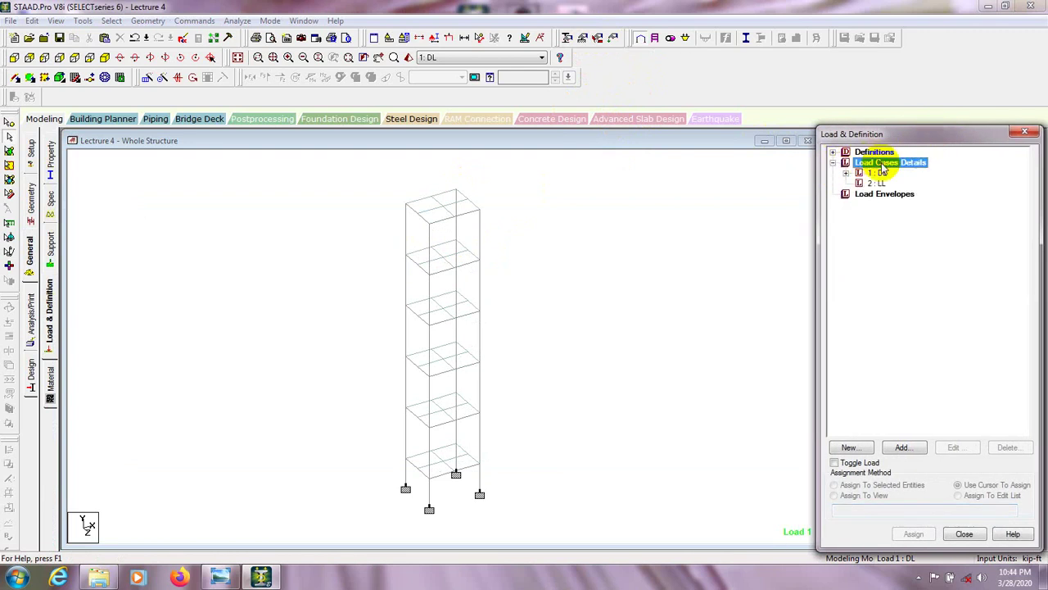
{"action": "left_click", "coordinate": [833, 163]}
{"action": "left_click", "coordinate": [833, 163]}
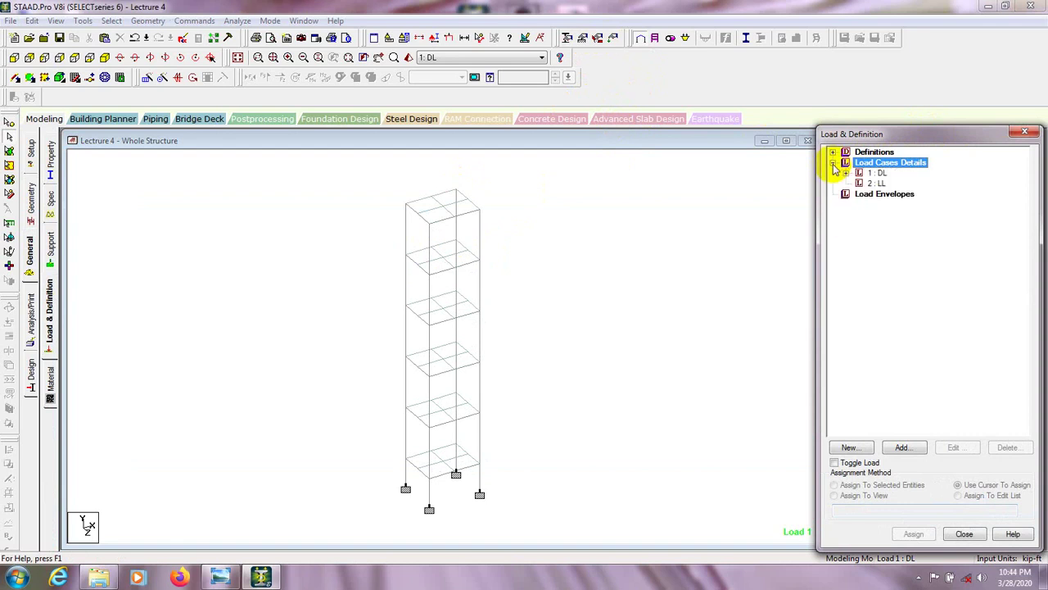
{"action": "left_click", "coordinate": [878, 174]}
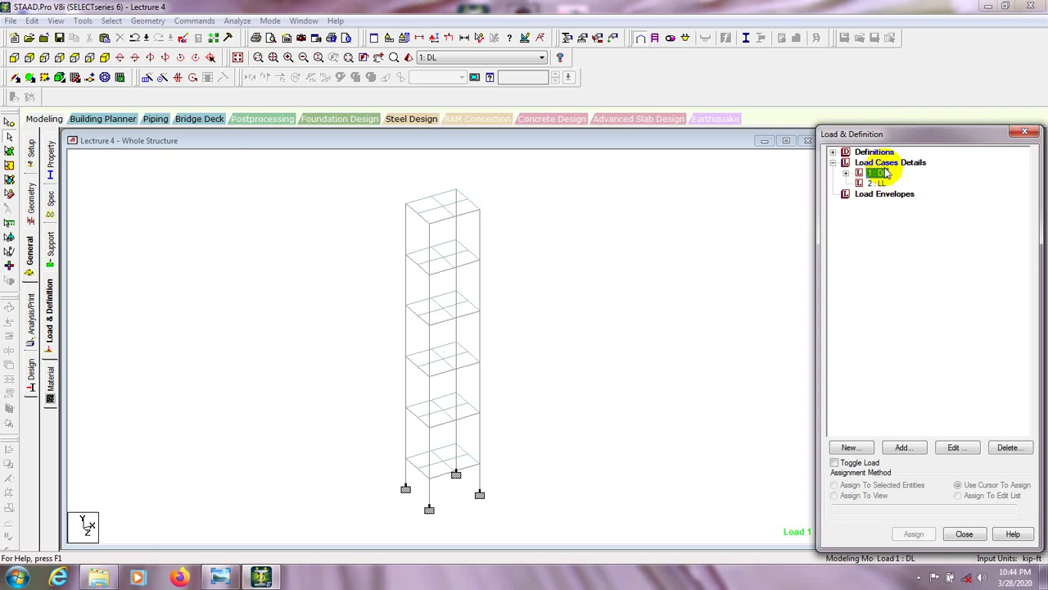
- Start a new floor load item for the DL case with YRANGE, Global Y direction and a pressure of 0.25 kip/ft2
{"action": "left_click", "coordinate": [905, 448]}
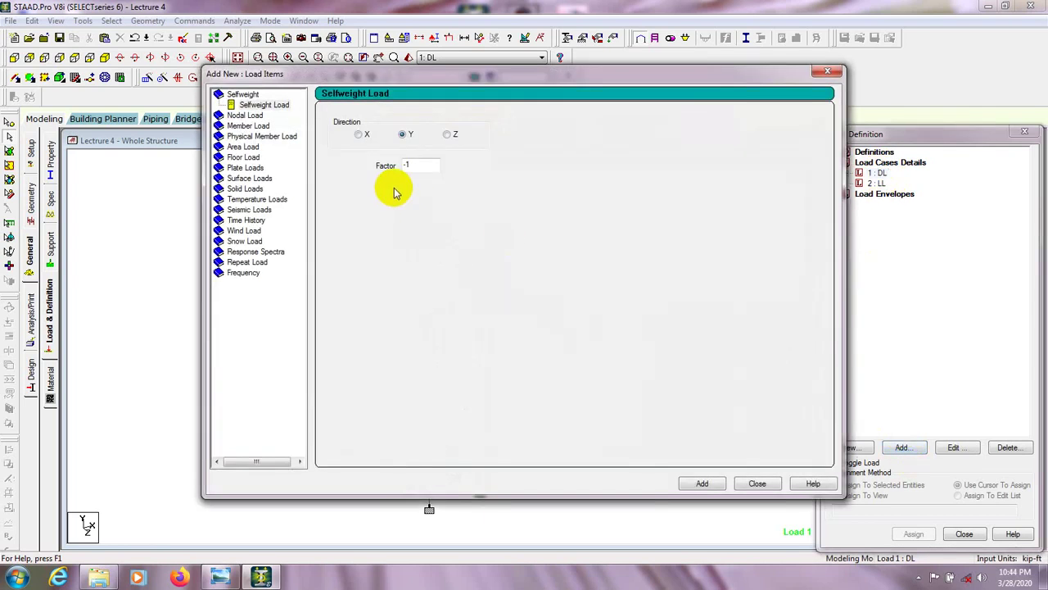
{"action": "left_click", "coordinate": [244, 158]}
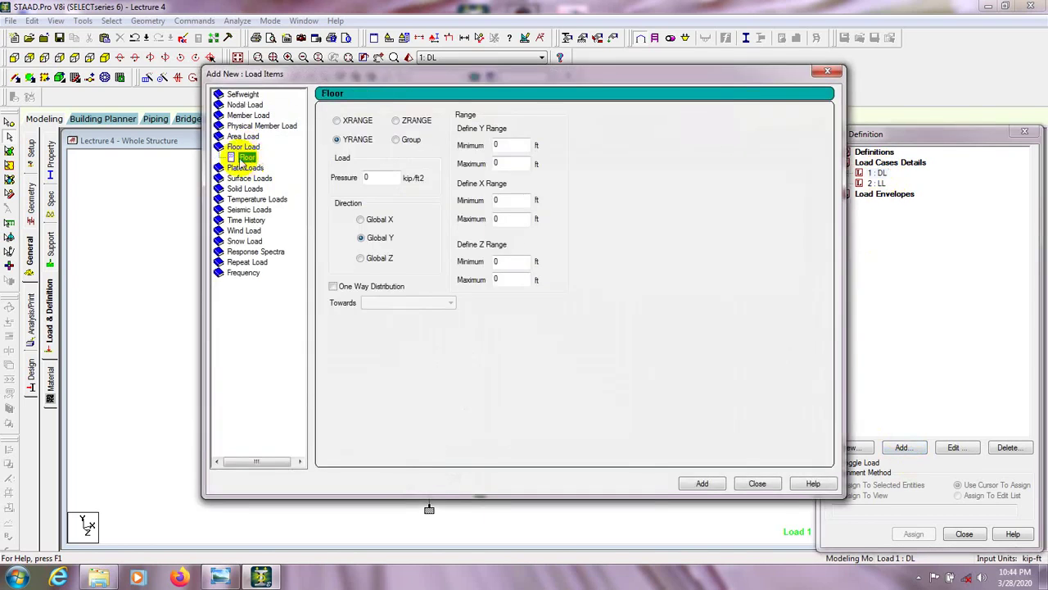
{"action": "left_click_drag", "start_coordinate": [427, 75], "coordinate": [766, 97]}
{"action": "double_click", "coordinate": [714, 202]}
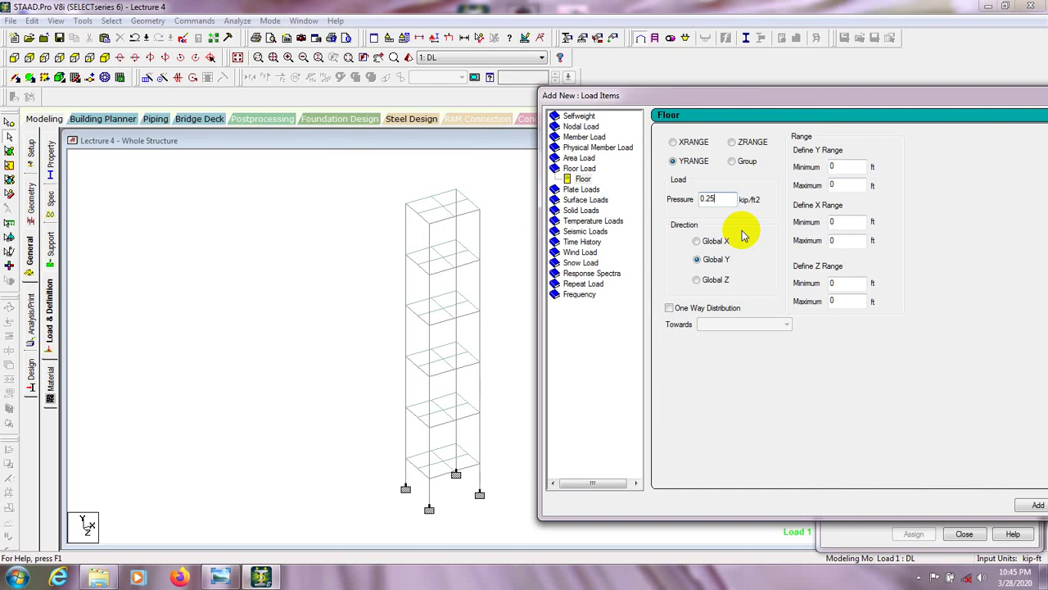
{"action": "left_click", "coordinate": [723, 201]}
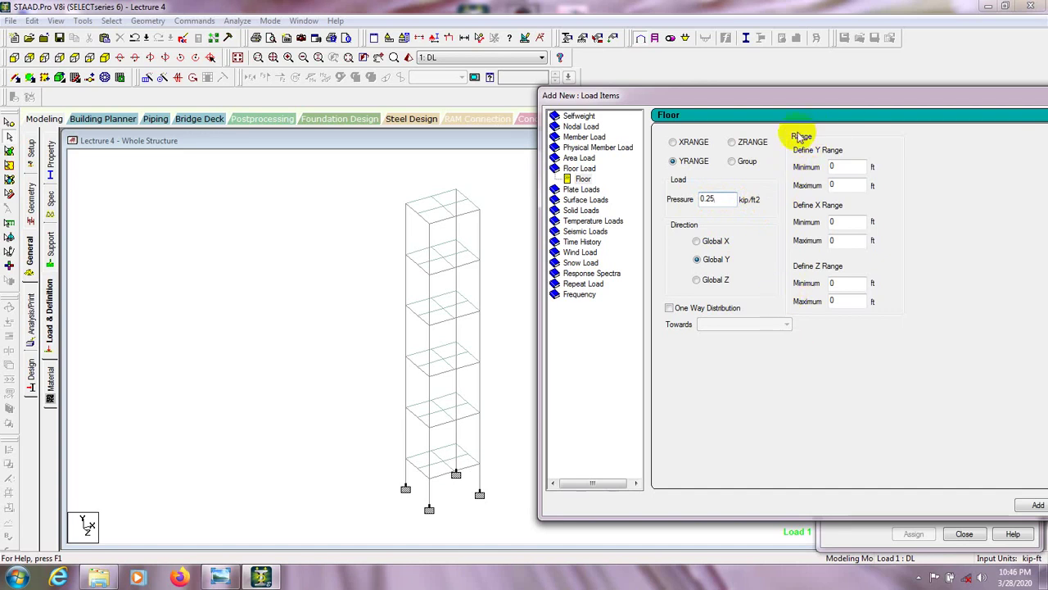
{"action": "left_click_drag", "start_coordinate": [821, 93], "coordinate": [796, 108]}
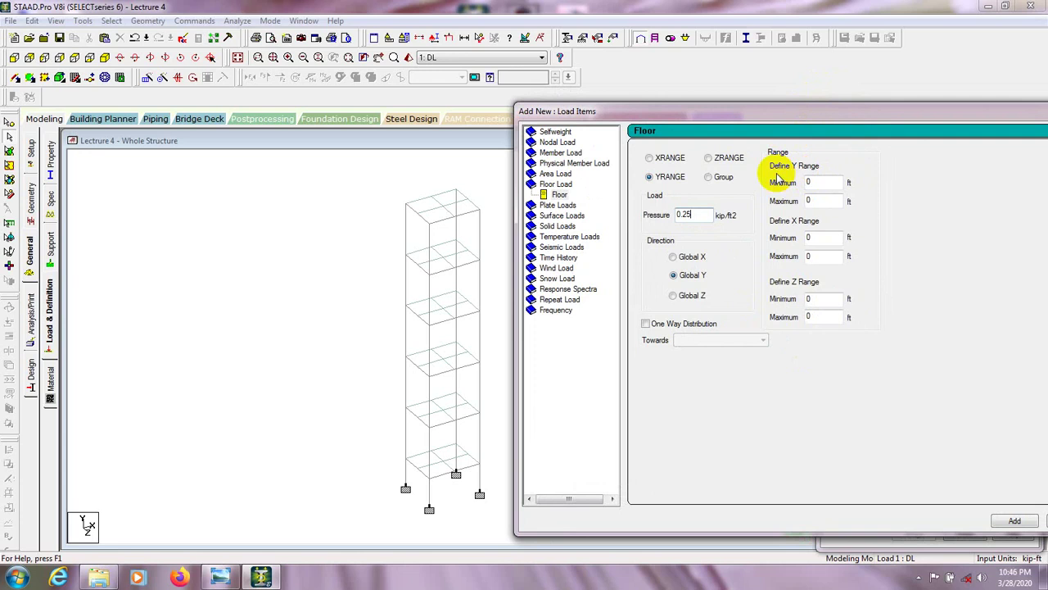
- Check the floor load's Y range fields, accept the auto save and activate node selection in the structure view
{"action": "double_click", "coordinate": [809, 183]}
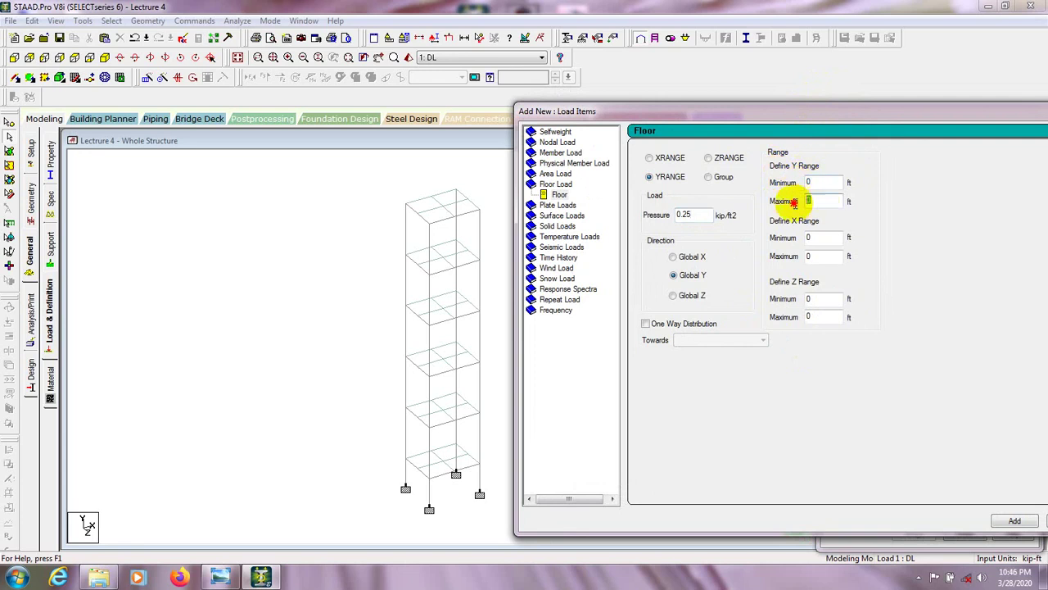
{"action": "double_click", "coordinate": [809, 200]}
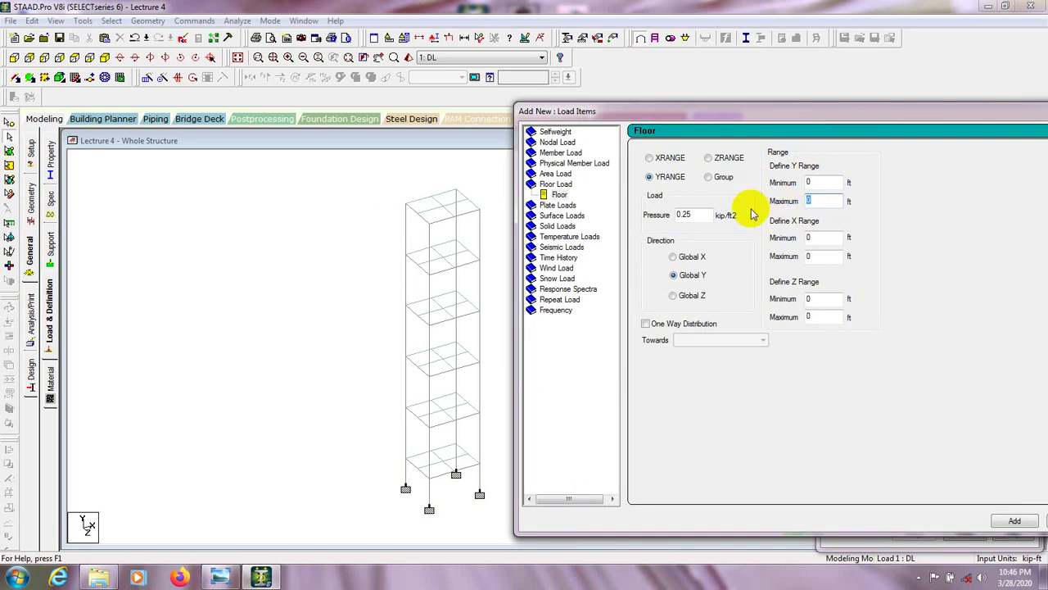
{"action": "left_click", "coordinate": [647, 216]}
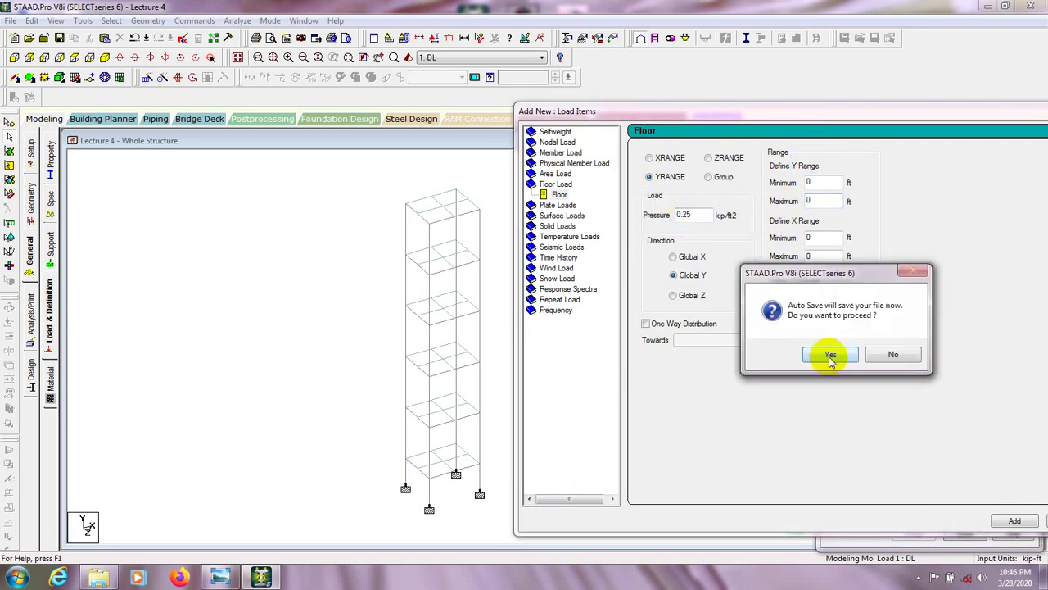
{"action": "left_click", "coordinate": [827, 352]}
{"action": "left_click", "coordinate": [446, 307]}
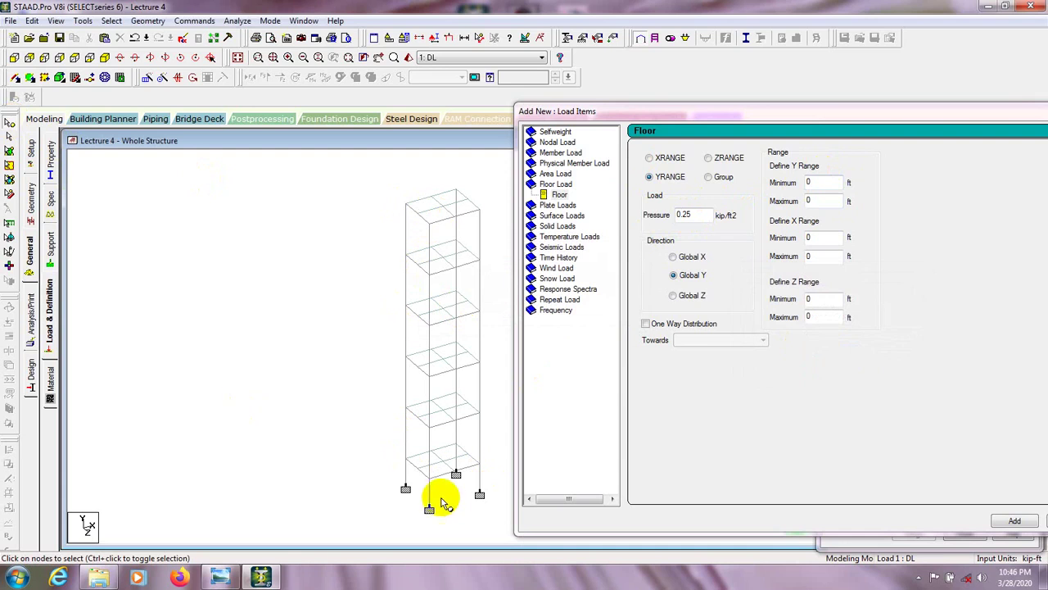
- Look up the coordinates of the lowest-floor and top-floor corner nodes and set the floor load's Y range from 0 to 50 ft
{"action": "double_click", "coordinate": [406, 459]}
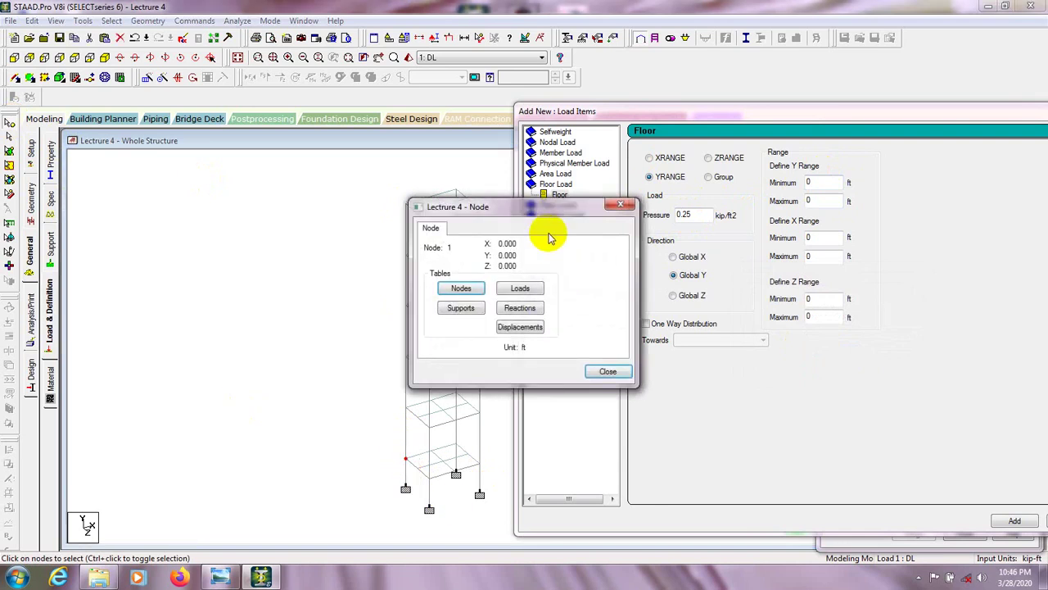
{"action": "left_click_drag", "start_coordinate": [543, 213], "coordinate": [328, 209]}
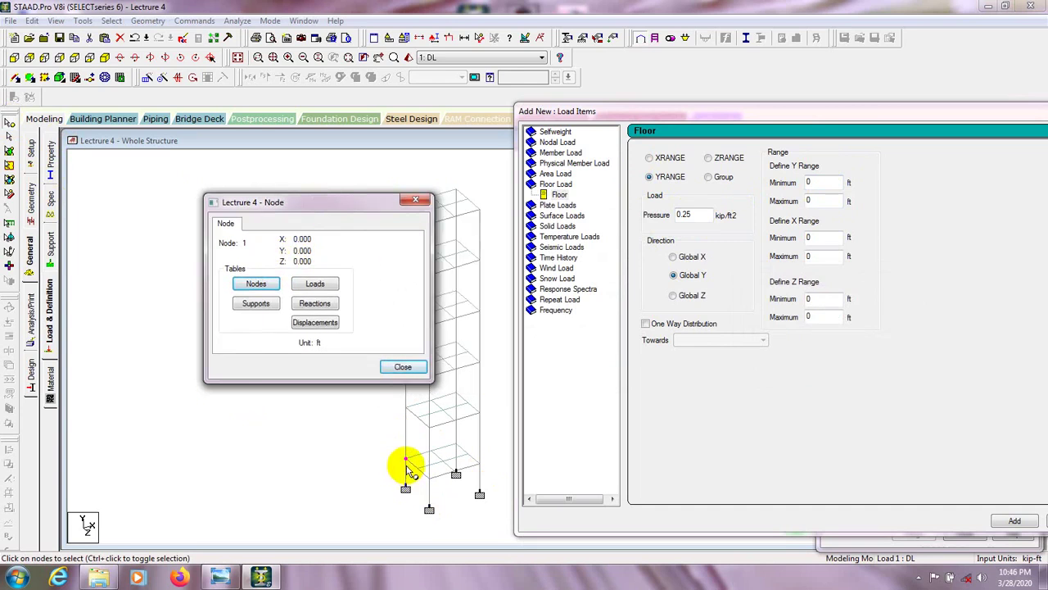
{"action": "left_click", "coordinate": [822, 184]}
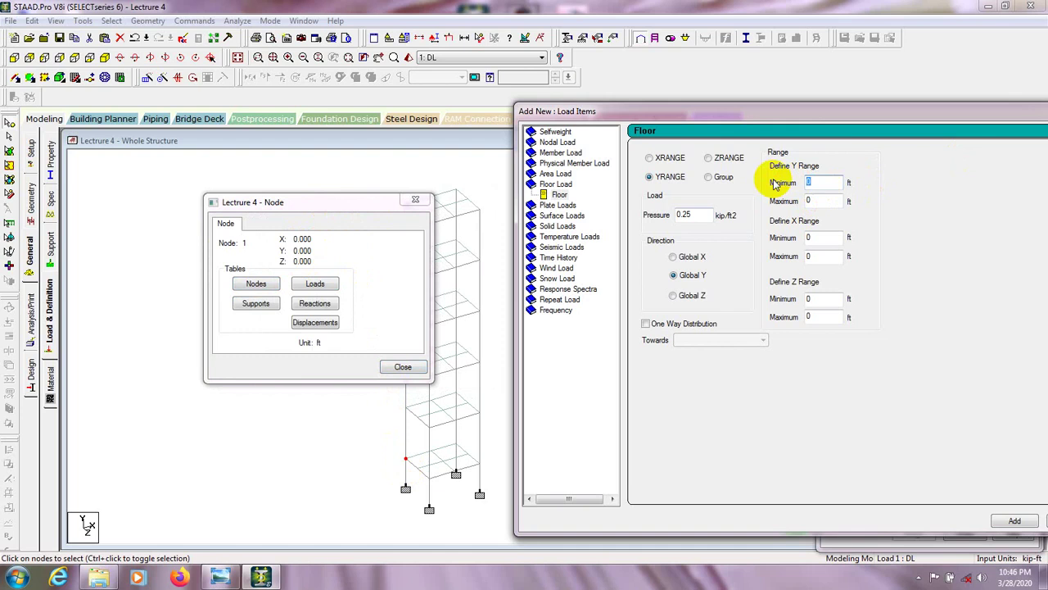
{"action": "left_click", "coordinate": [414, 199]}
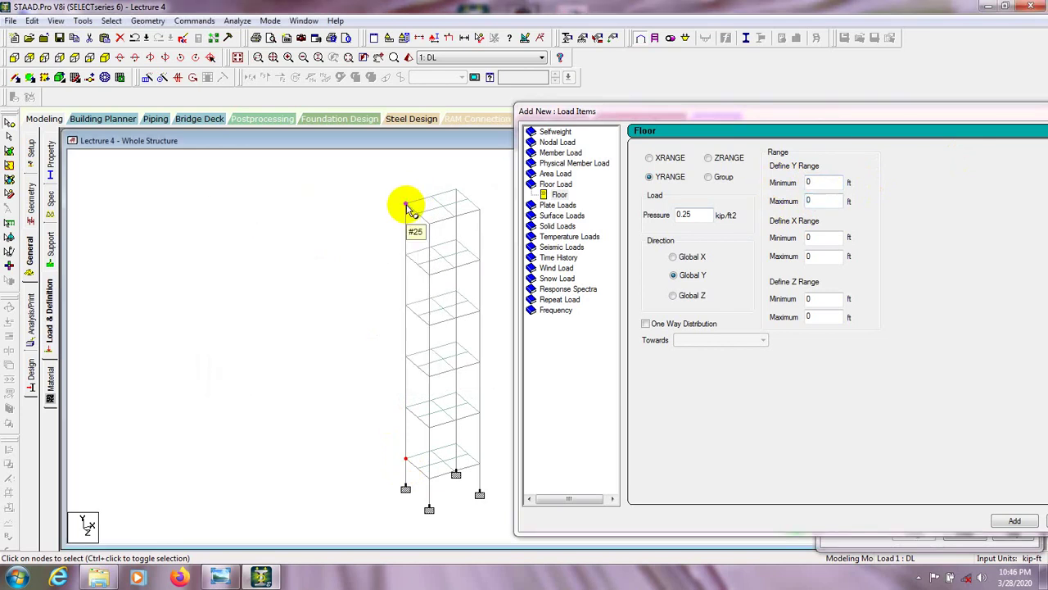
{"action": "double_click", "coordinate": [405, 207]}
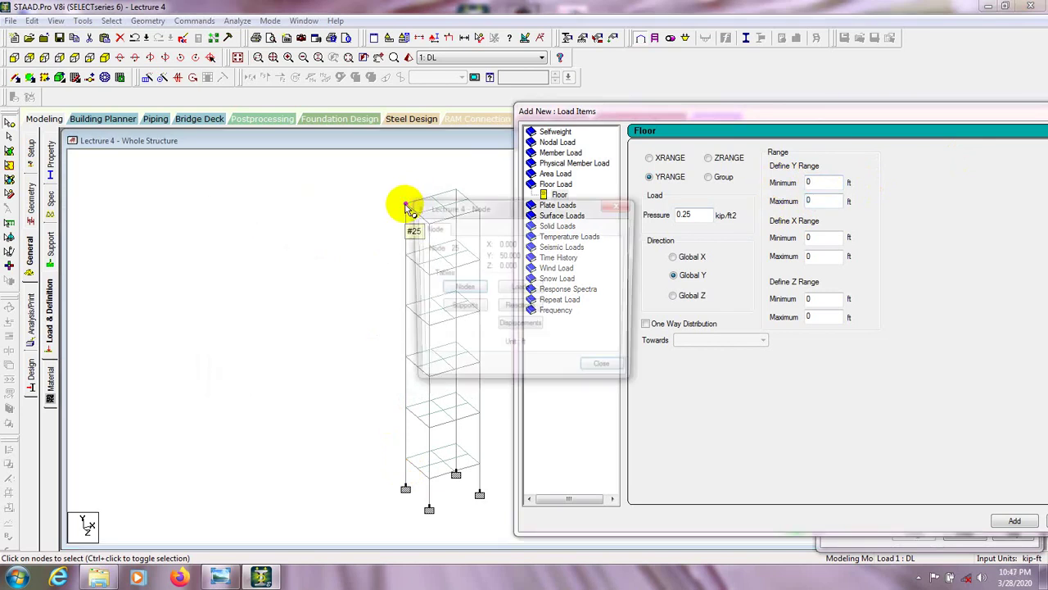
{"action": "left_click_drag", "start_coordinate": [423, 202], "coordinate": [156, 205]}
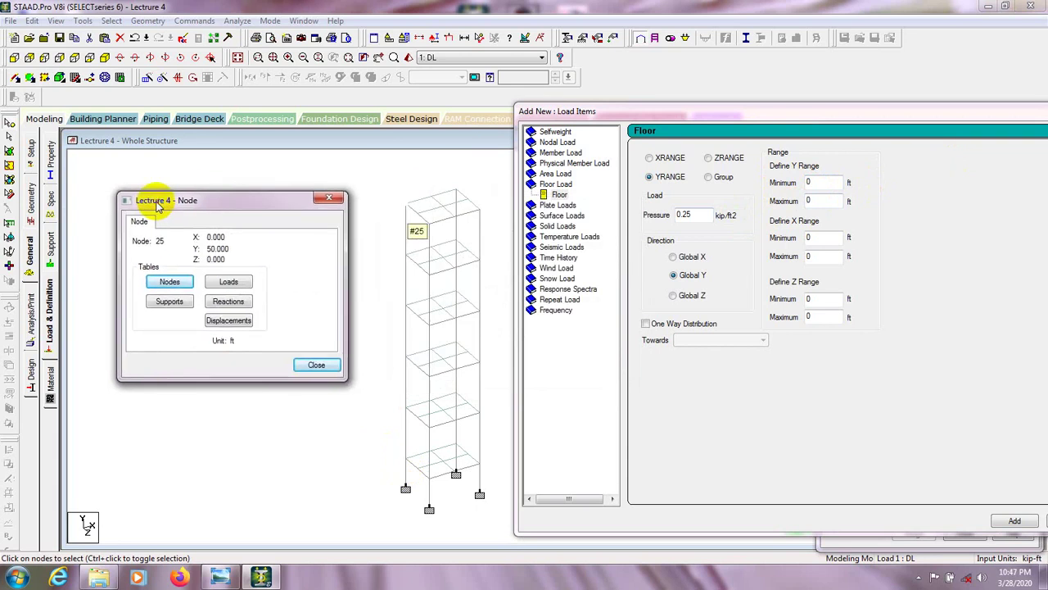
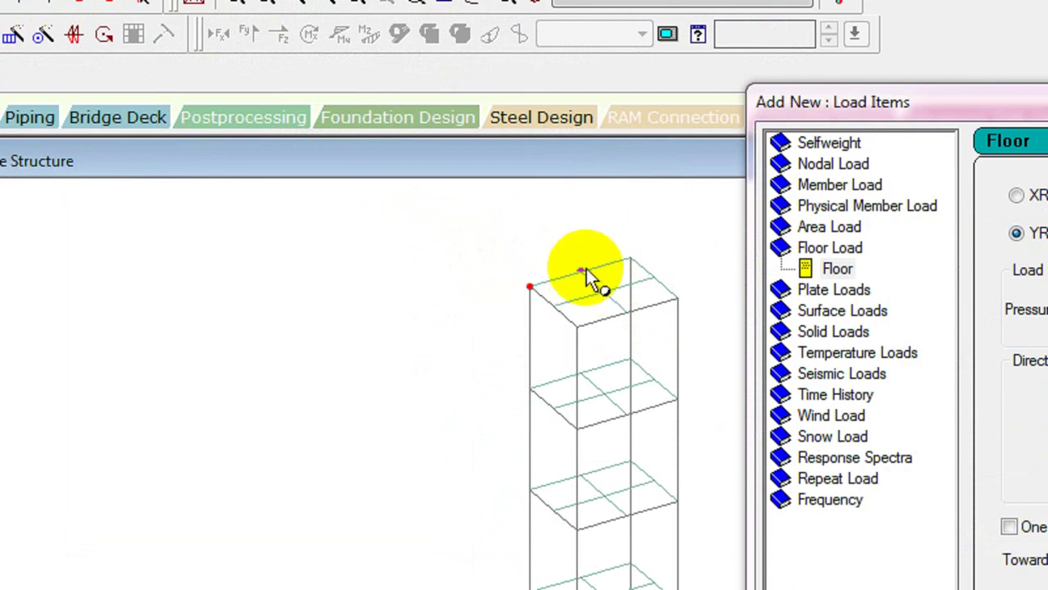
- Look up the coordinates of the top floor's rear-edge nodes to compare them with the floor load's X range fields
{"action": "double_click", "coordinate": [582, 267]}
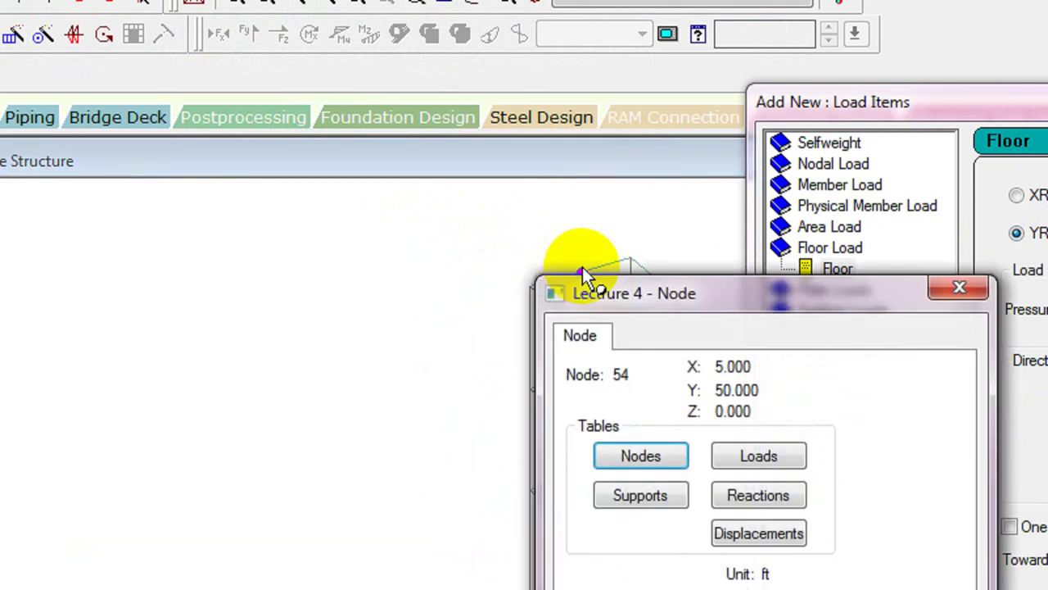
{"action": "left_click_drag", "start_coordinate": [655, 297], "coordinate": [963, 341]}
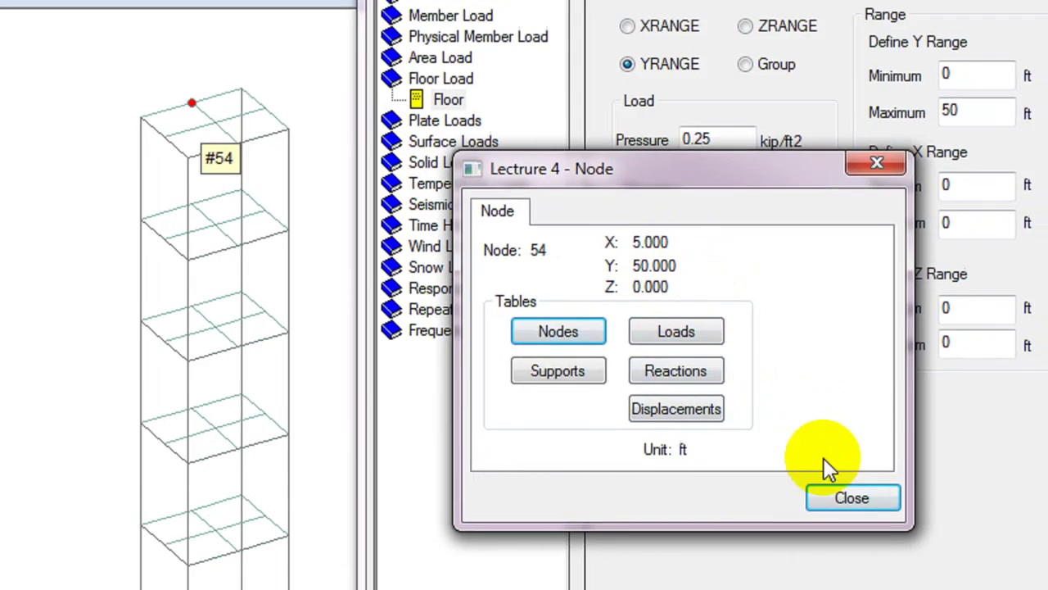
{"action": "left_click", "coordinate": [890, 507]}
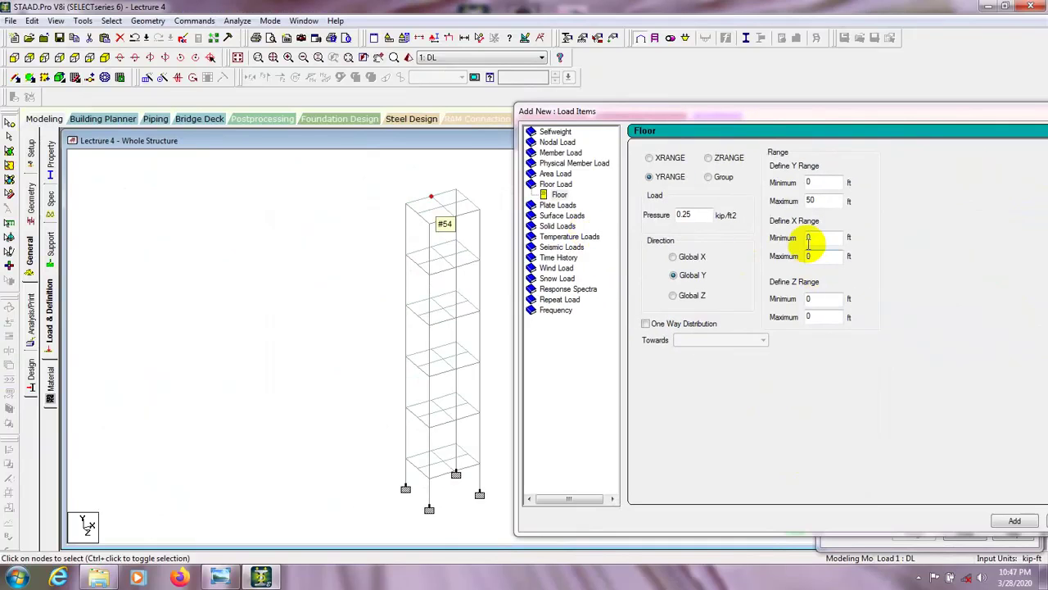
{"action": "double_click", "coordinate": [407, 205]}
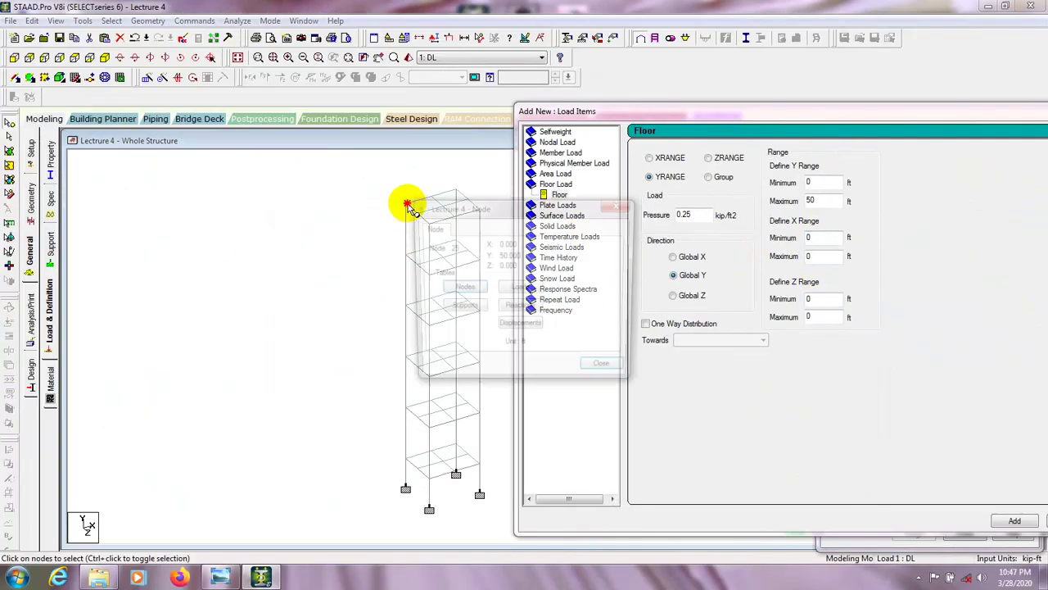
{"action": "left_click", "coordinate": [608, 371]}
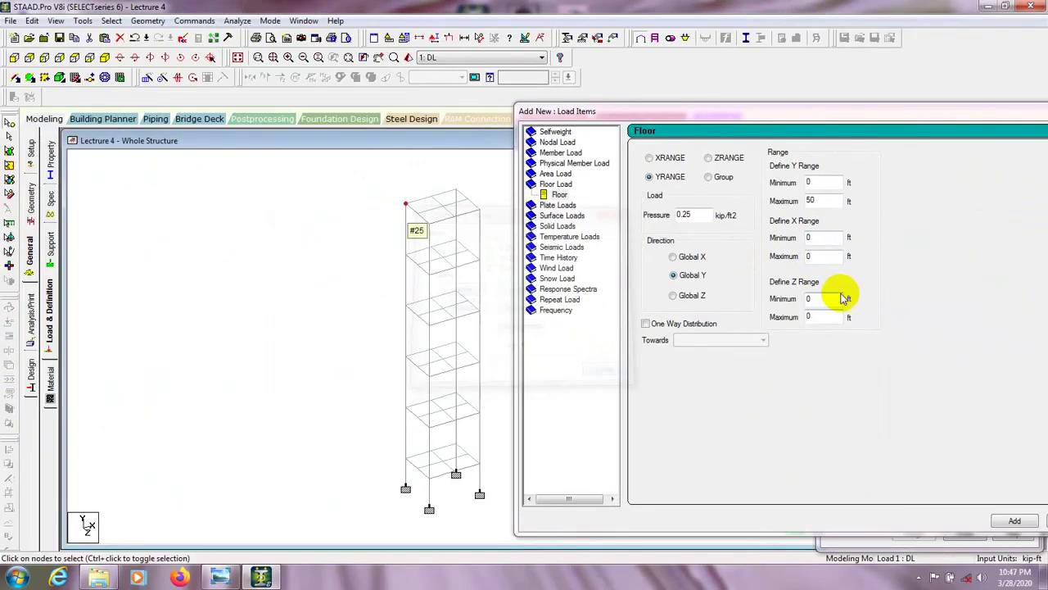
{"action": "double_click", "coordinate": [823, 237]}
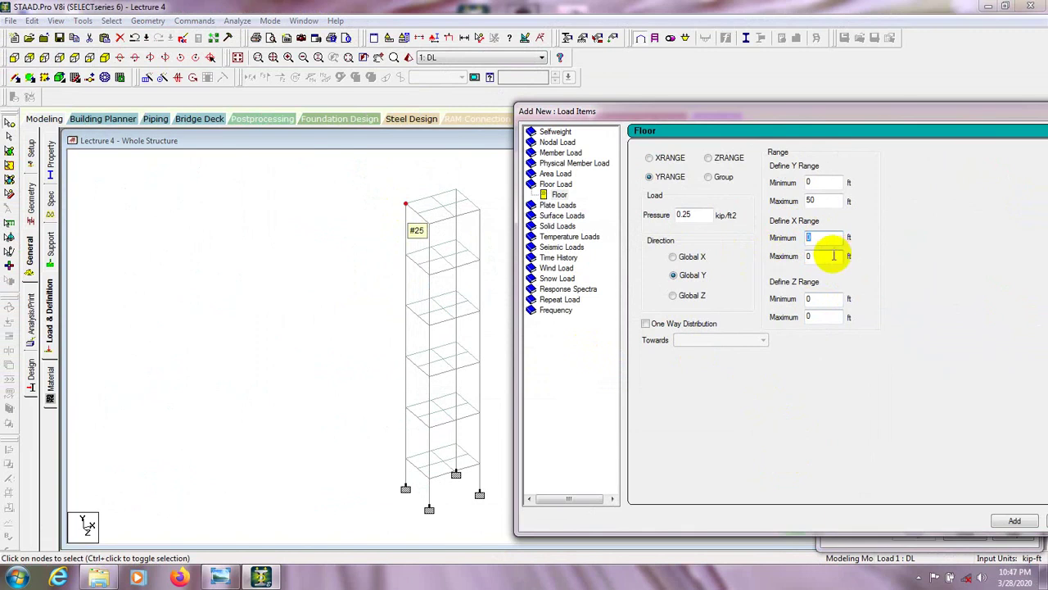
{"action": "double_click", "coordinate": [808, 256]}
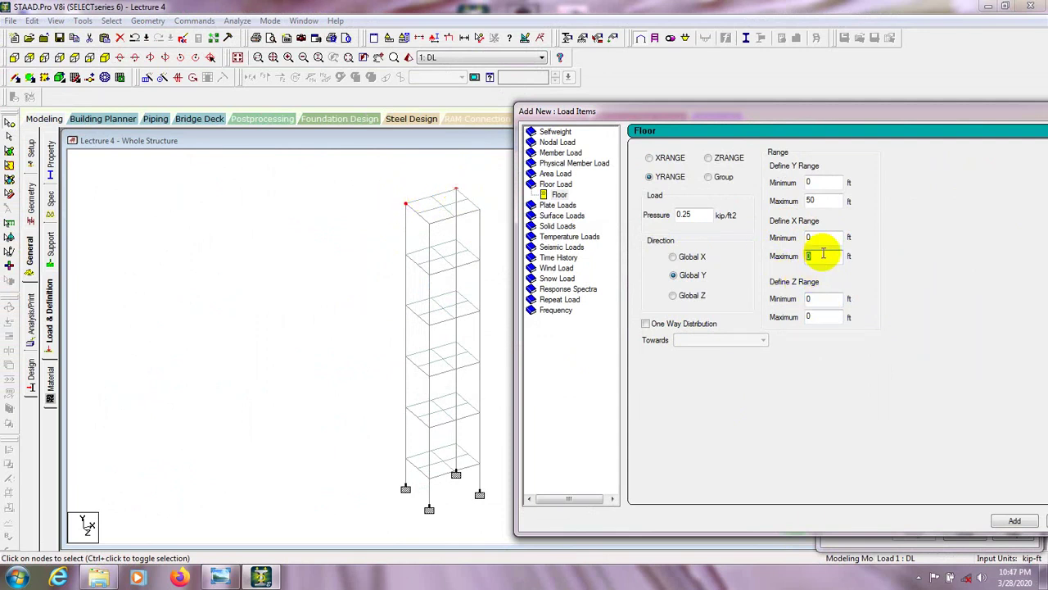
{"action": "double_click", "coordinate": [456, 189]}
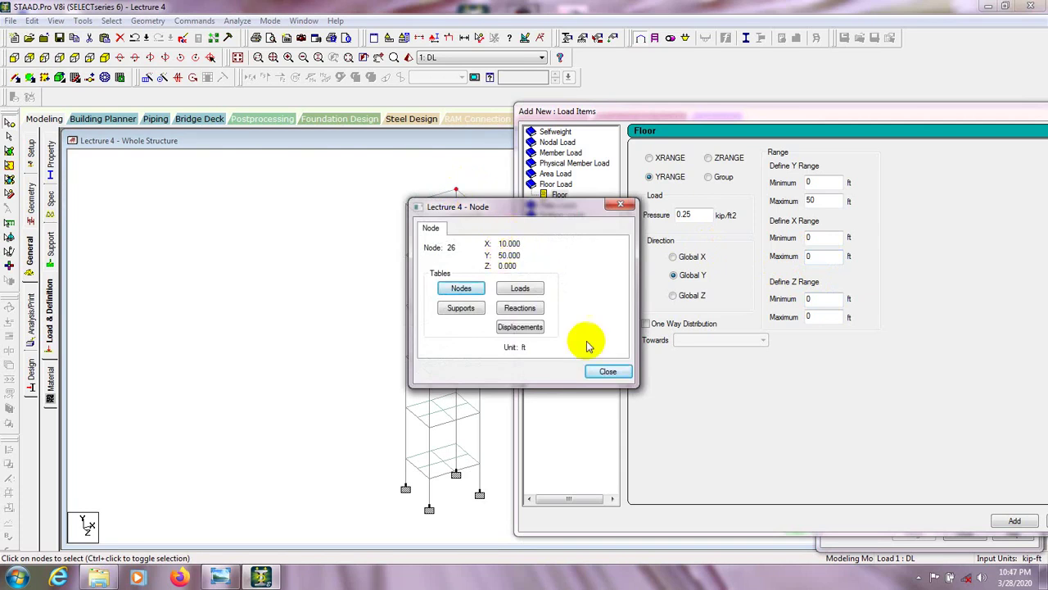
{"action": "left_click", "coordinate": [607, 371]}
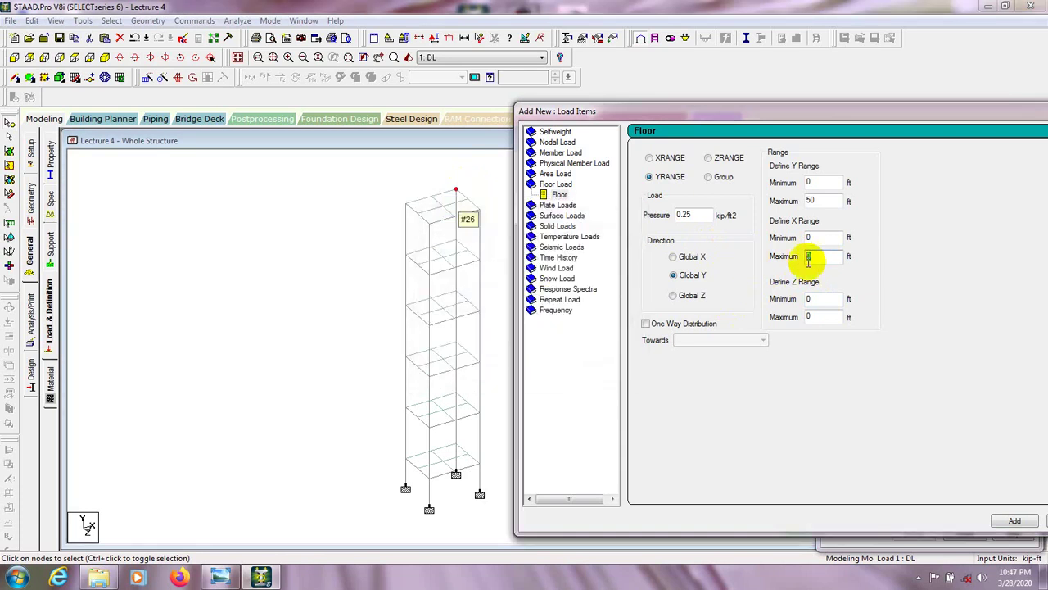
- Look up the coordinates of the corner and midpoint nodes along the top floor's side edge for the Z range
{"action": "left_click", "coordinate": [407, 204]}
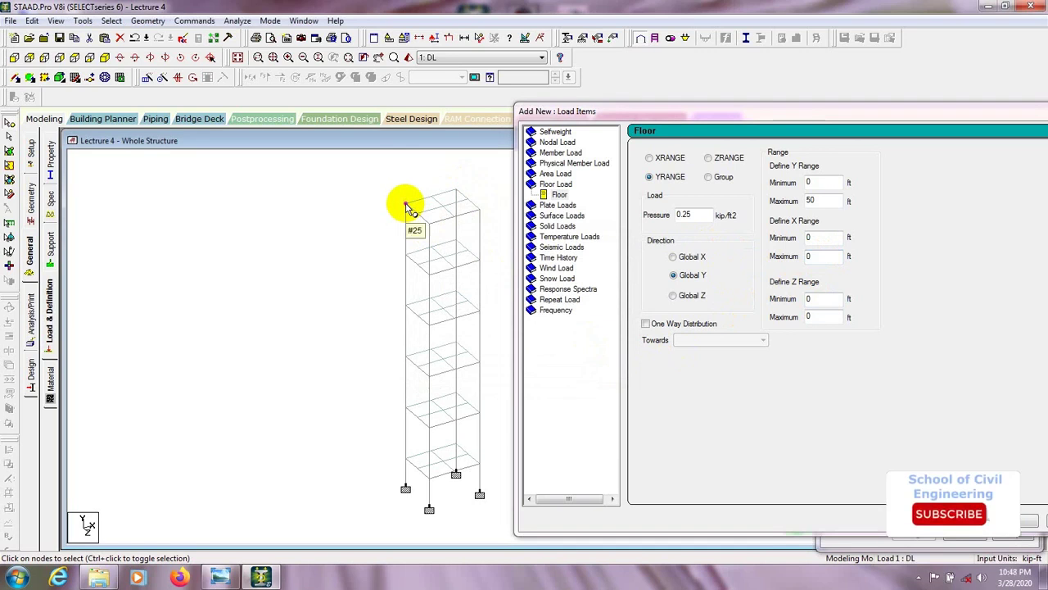
{"action": "double_click", "coordinate": [407, 205]}
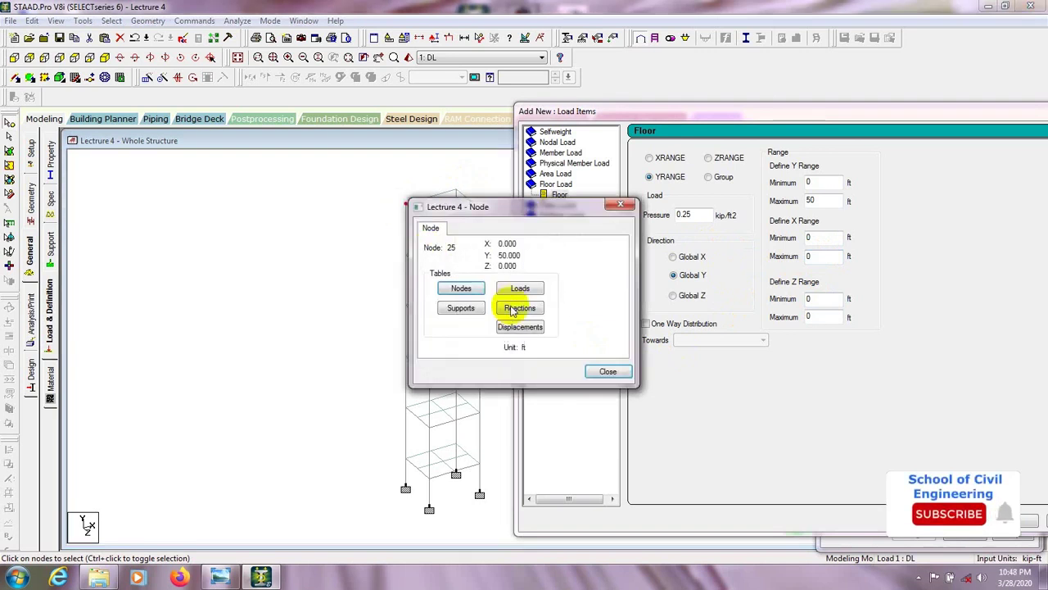
{"action": "left_click", "coordinate": [606, 372]}
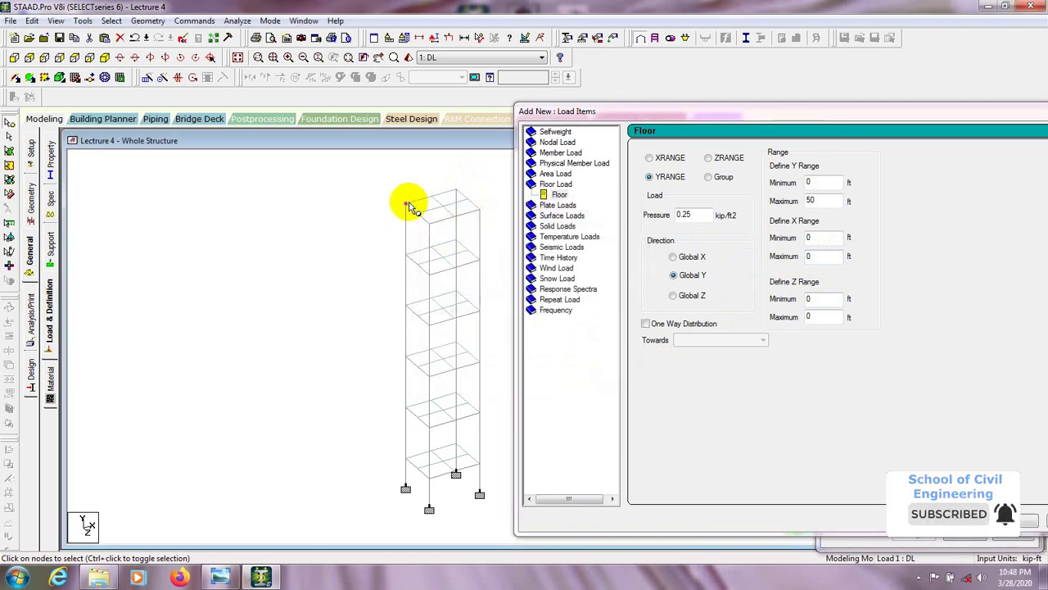
{"action": "double_click", "coordinate": [429, 219]}
{"action": "left_click_drag", "start_coordinate": [491, 209], "coordinate": [477, 204]}
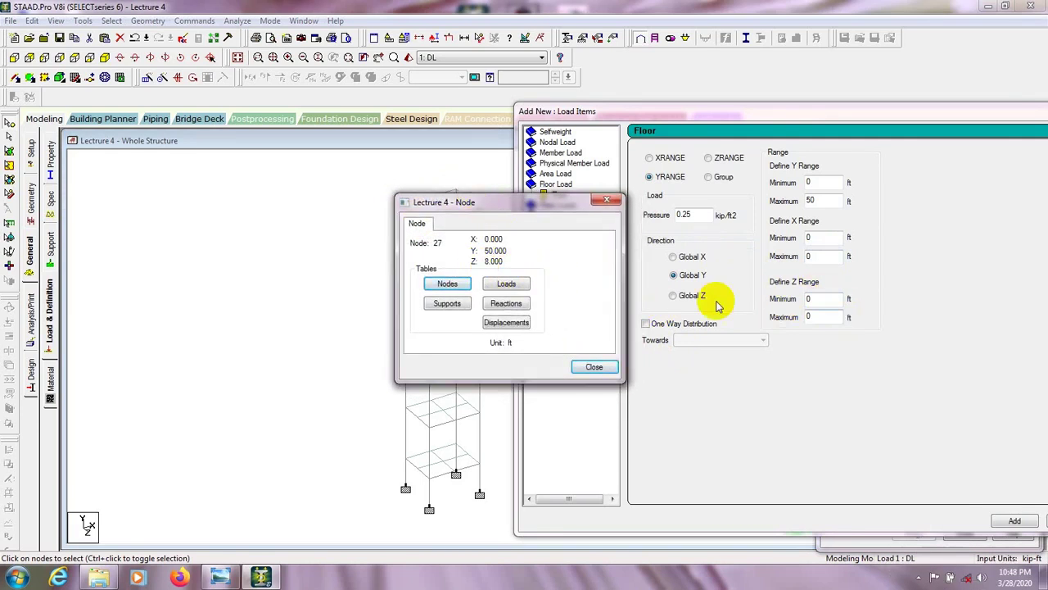
{"action": "left_click", "coordinate": [594, 366]}
{"action": "double_click", "coordinate": [418, 213]}
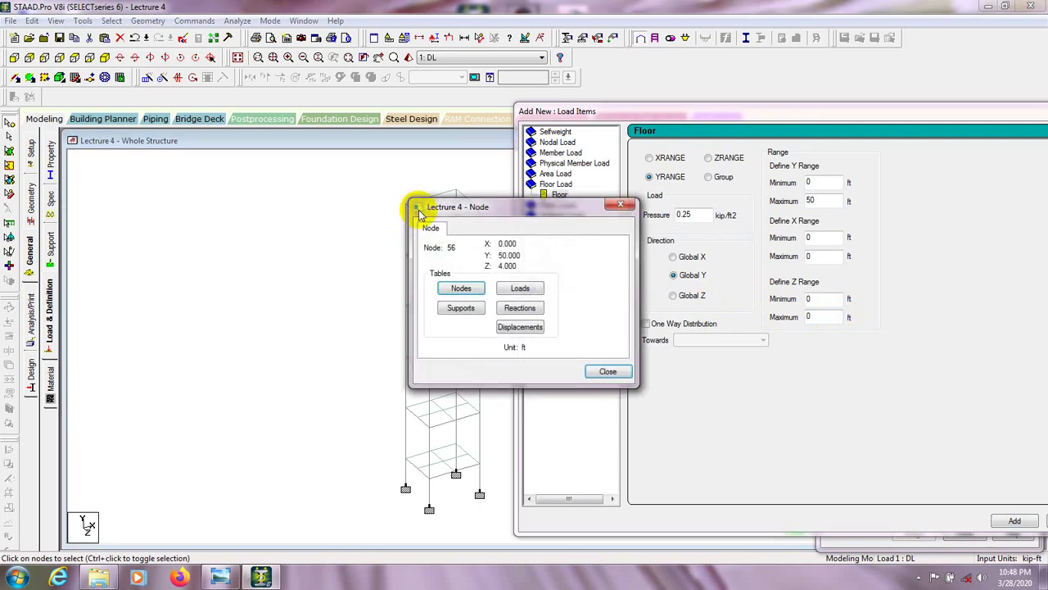
{"action": "left_click", "coordinate": [610, 370]}
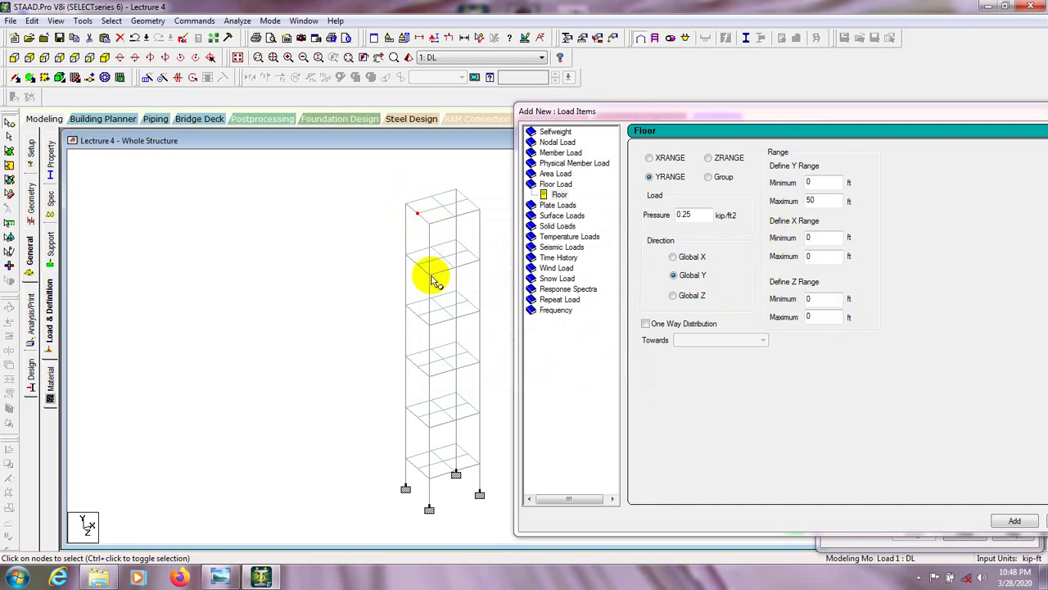
- Review the floor load's minimum and maximum fields for the Y, X and Z ranges
{"action": "double_click", "coordinate": [812, 200]}
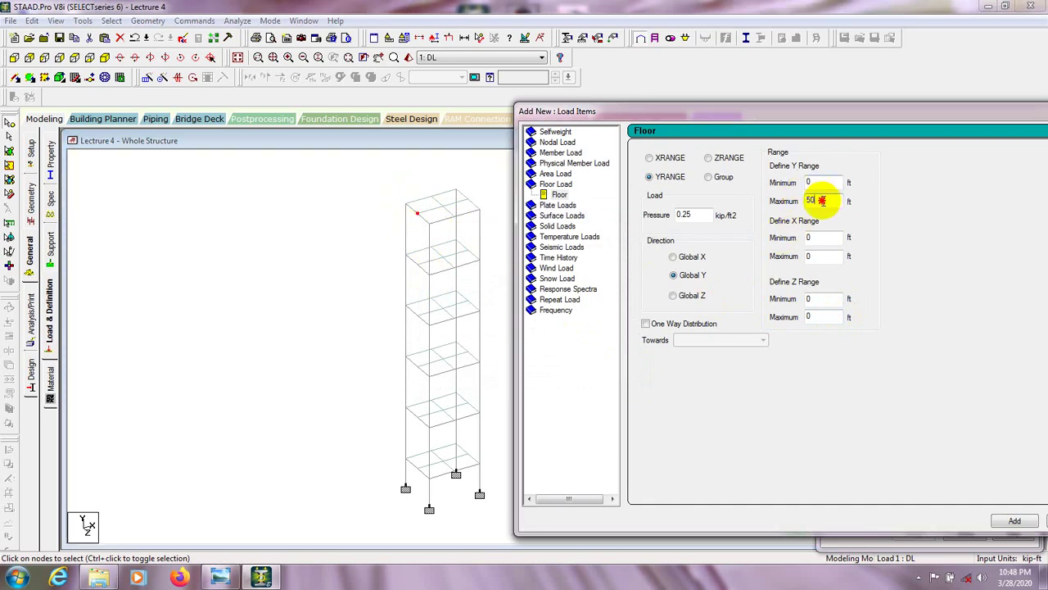
{"action": "left_click", "coordinate": [814, 181]}
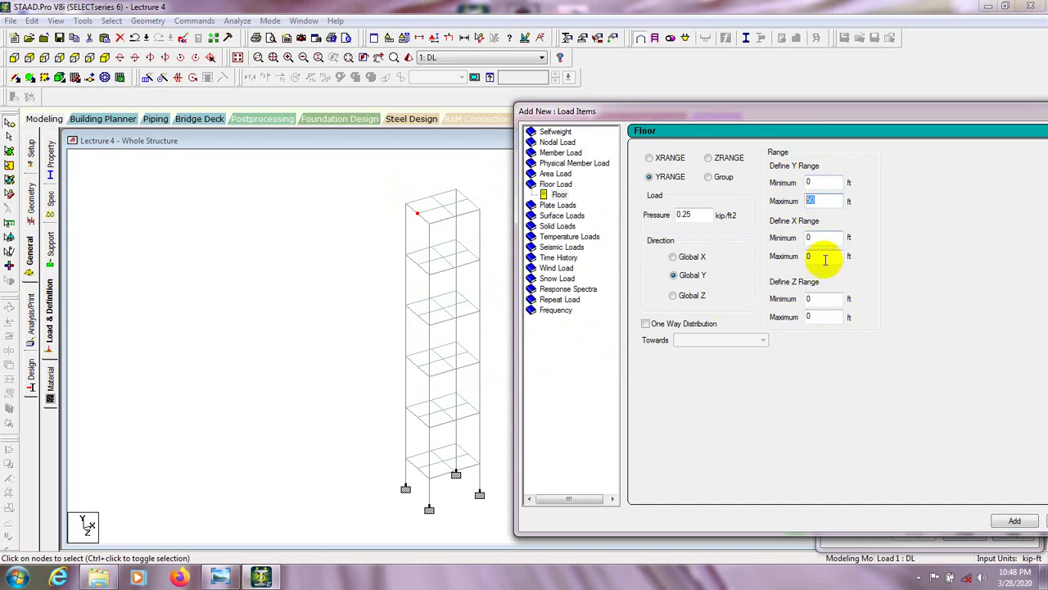
{"action": "key", "text": "Tab"}
{"action": "key", "text": "Tab"}
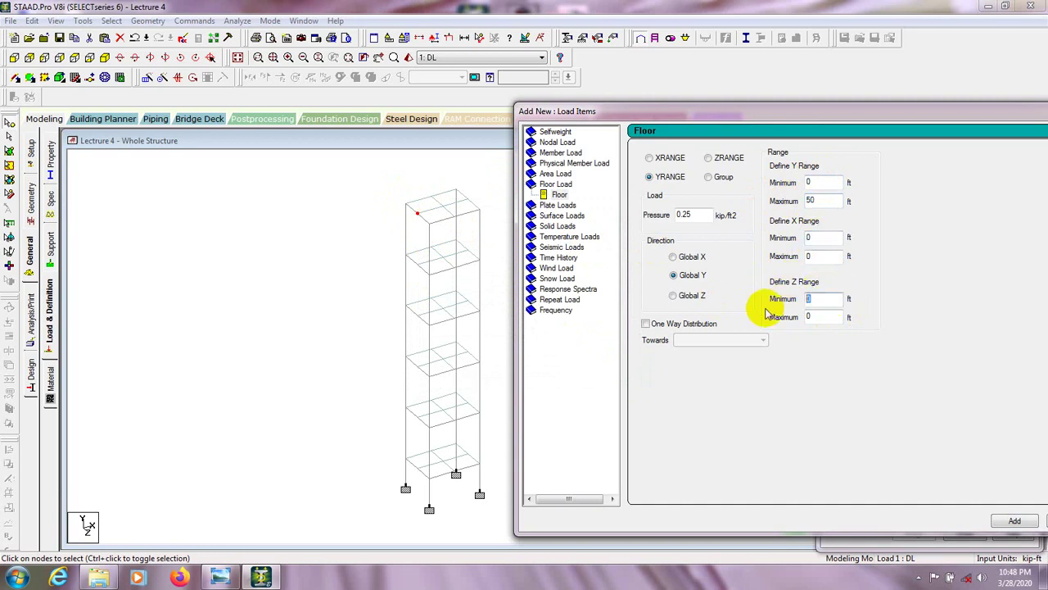
{"action": "double_click", "coordinate": [827, 318]}
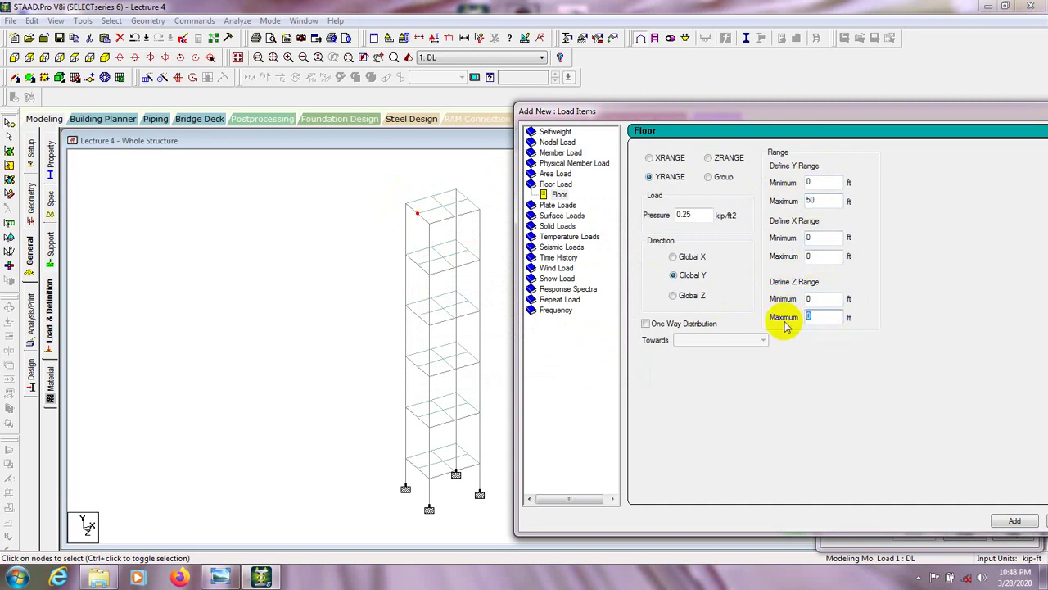
- Set the floor load's pressure to -0.25 kip/ft2 in Global Y and add it to the DL case
{"action": "left_click", "coordinate": [680, 276]}
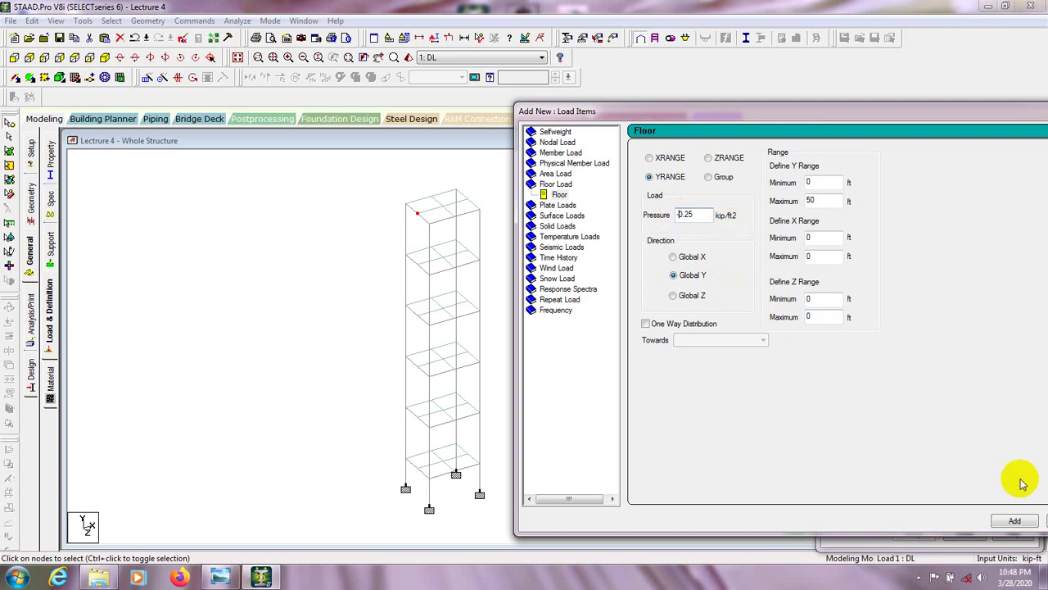
{"action": "left_click", "coordinate": [1015, 521]}
{"action": "left_click_drag", "start_coordinate": [896, 102], "coordinate": [627, 131]}
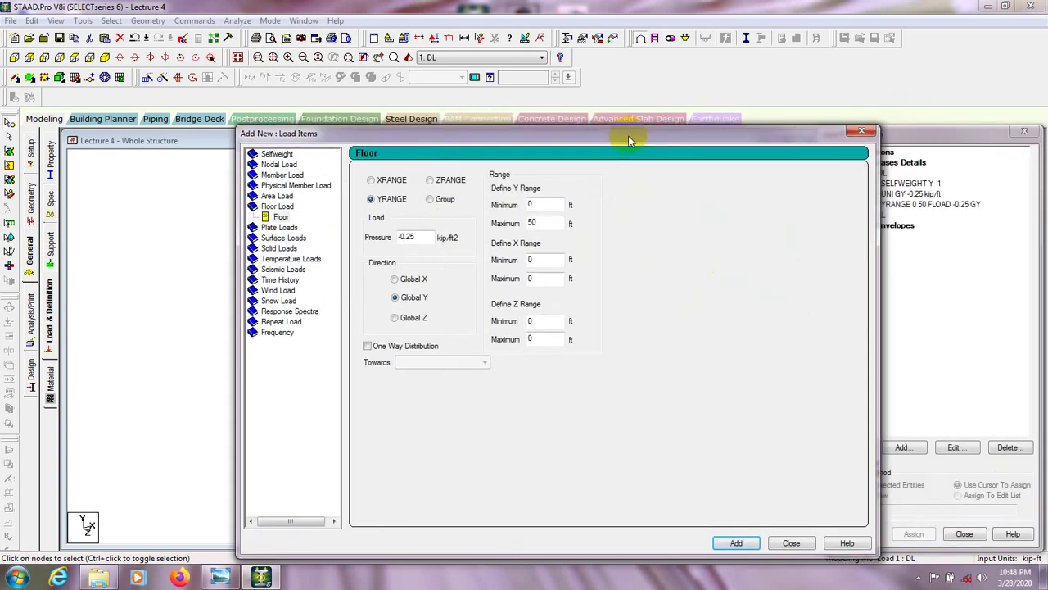
{"action": "left_click", "coordinate": [854, 135]}
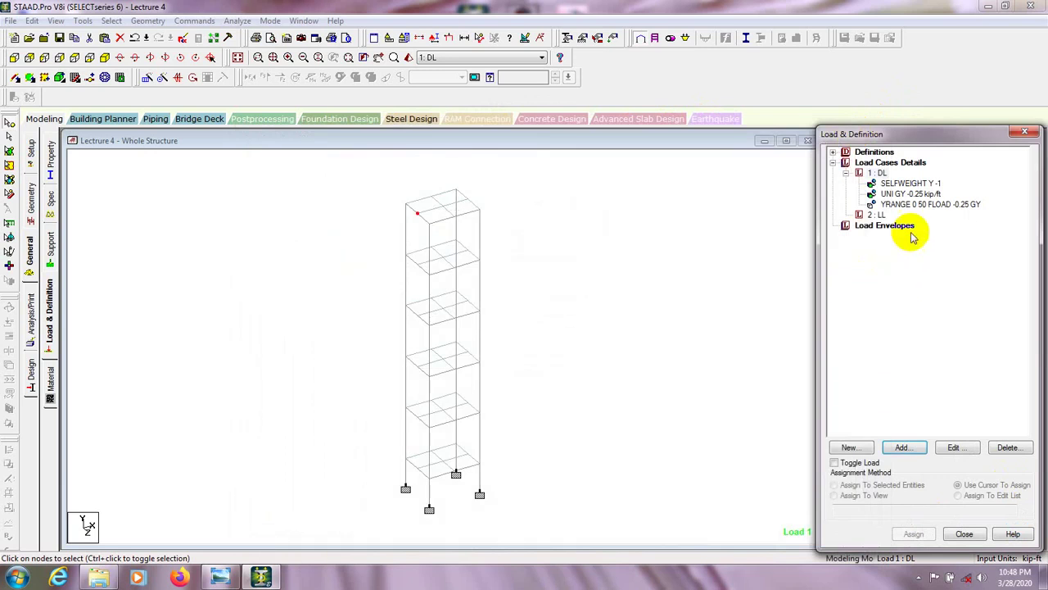
- Display the DL case's new YRANGE floor load on the whole structure and reduce the scale of its load diagram
{"action": "left_click", "coordinate": [921, 206]}
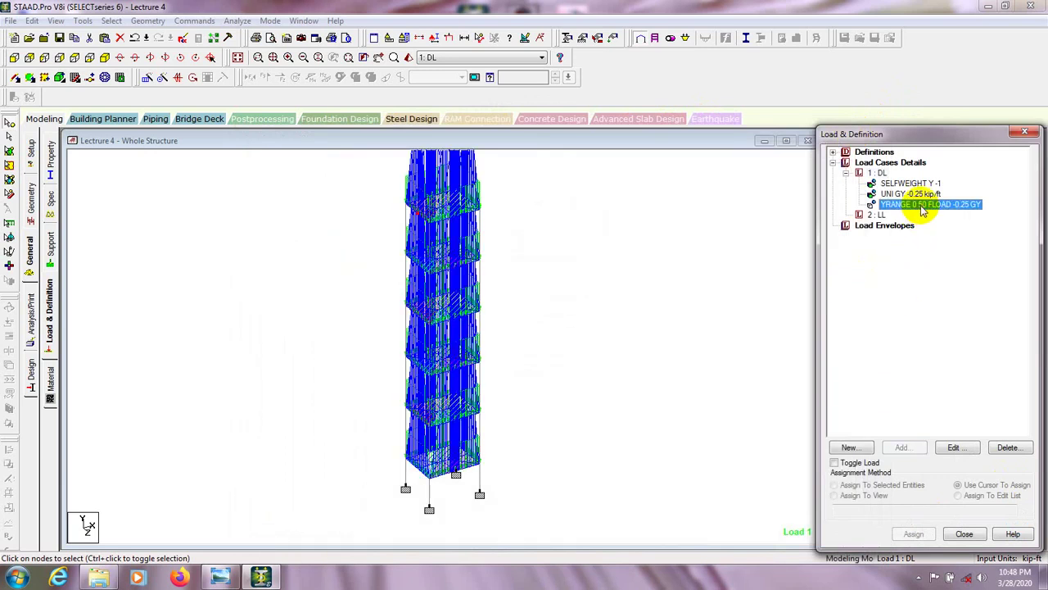
{"action": "left_click", "coordinate": [543, 300]}
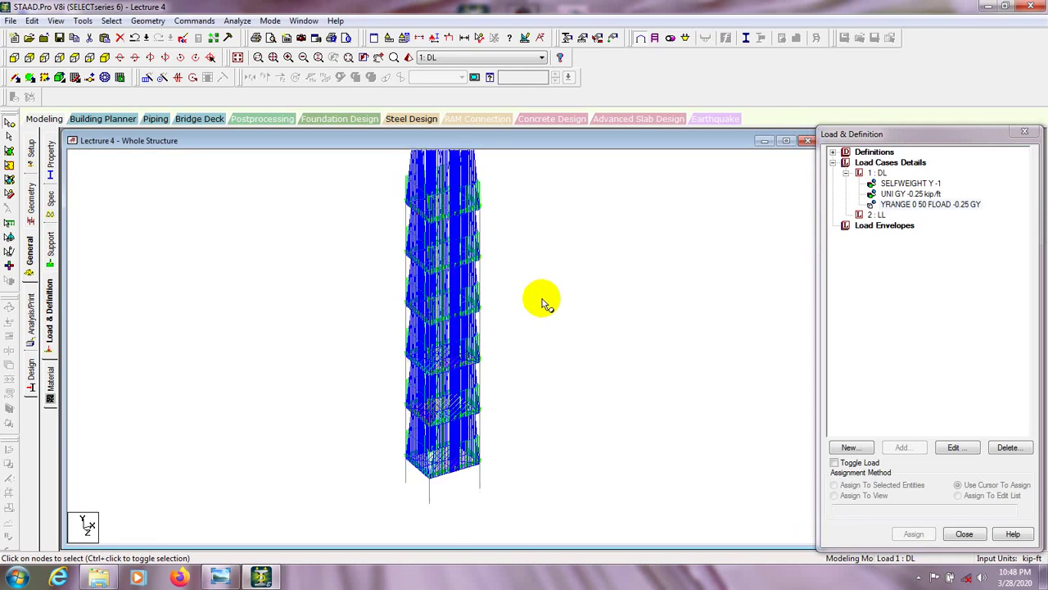
{"action": "middle_click_drag", "start_coordinate": [543, 301], "coordinate": [510, 313]}
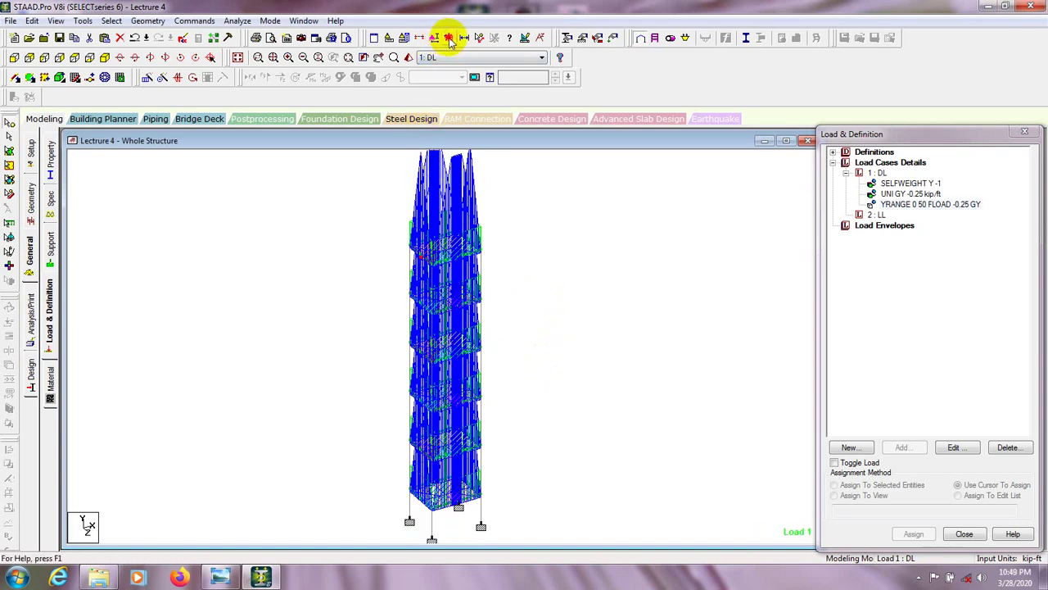
{"action": "middle_click_drag", "start_coordinate": [528, 340], "coordinate": [480, 276]}
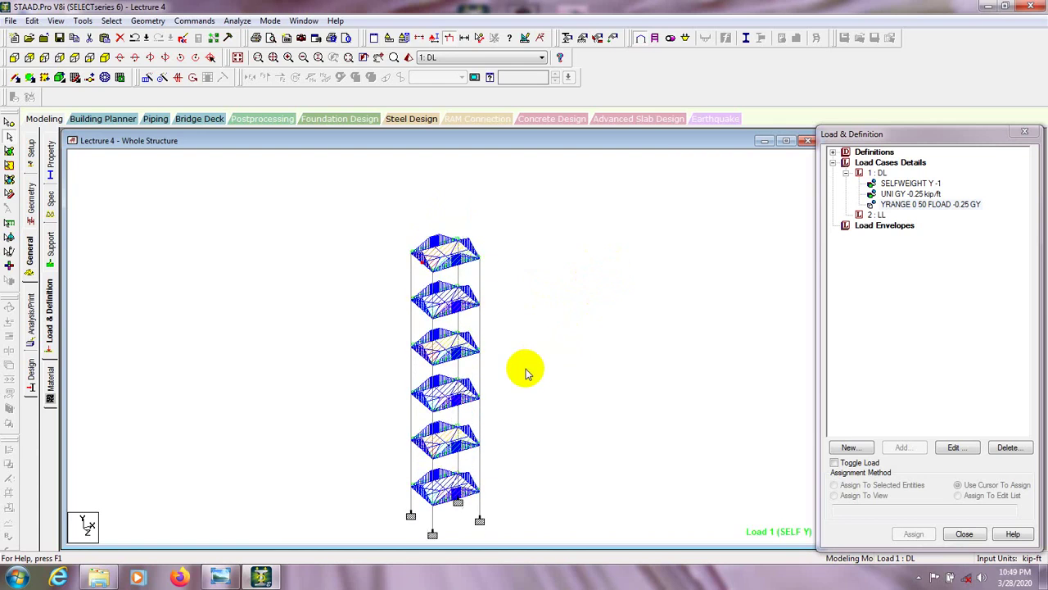
- Examine how the floor load is distributed to the beams on each floor of the structure
{"action": "scroll", "coordinate": [385, 320], "scroll_direction": "up", "scroll_amount": 3}
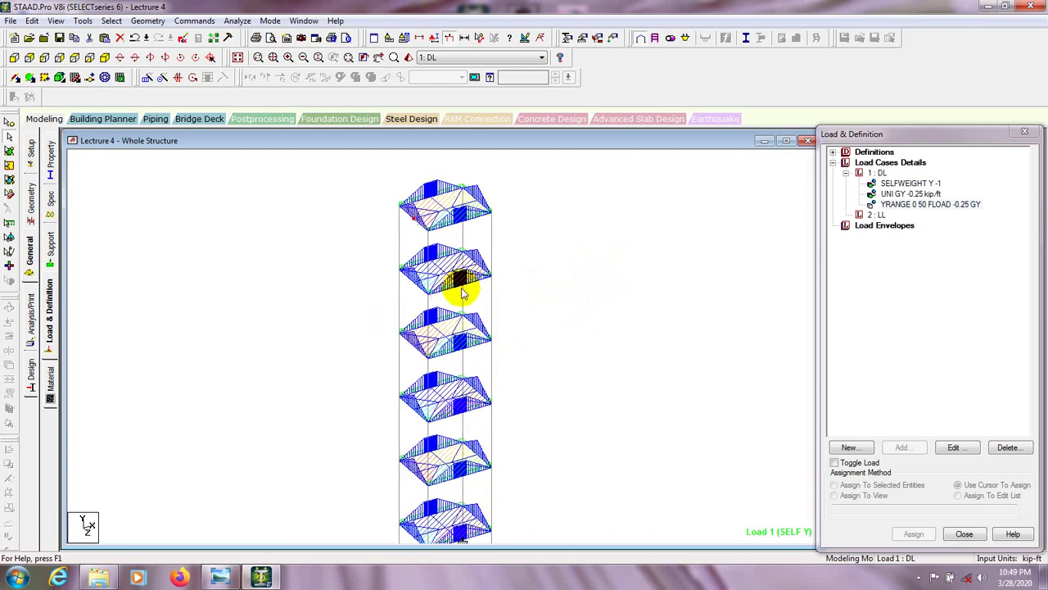
{"action": "scroll", "coordinate": [442, 293], "scroll_direction": "up", "scroll_amount": 2}
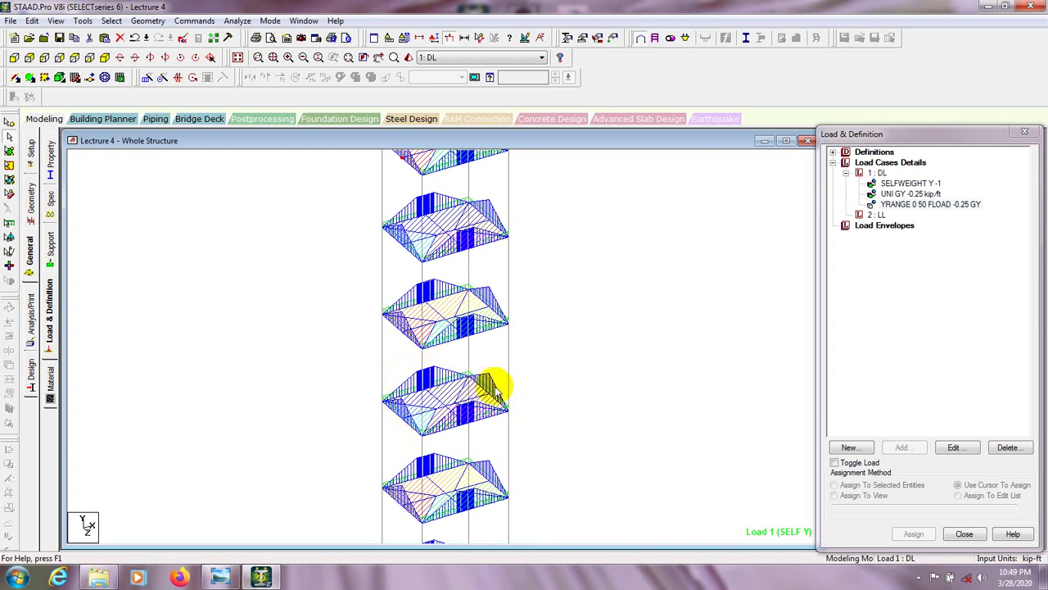
{"action": "key", "text": "Right"}
{"action": "key", "text": "Right"}
{"action": "key", "text": "Right"}
{"action": "key", "text": "Right"}
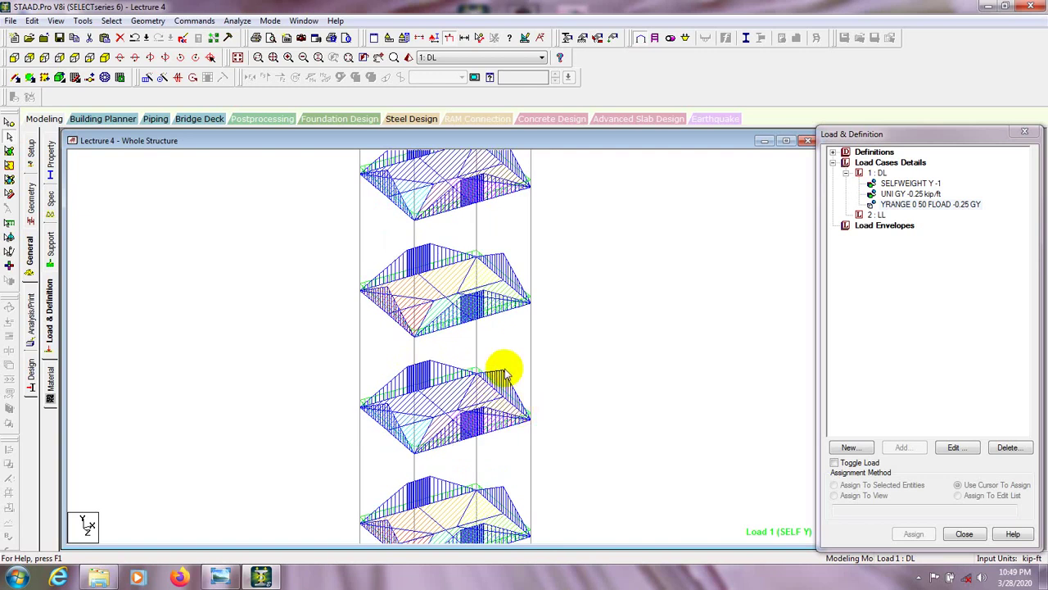
{"action": "key", "text": "Left"}
{"action": "scroll", "coordinate": [513, 419], "scroll_direction": "down", "scroll_amount": 3}
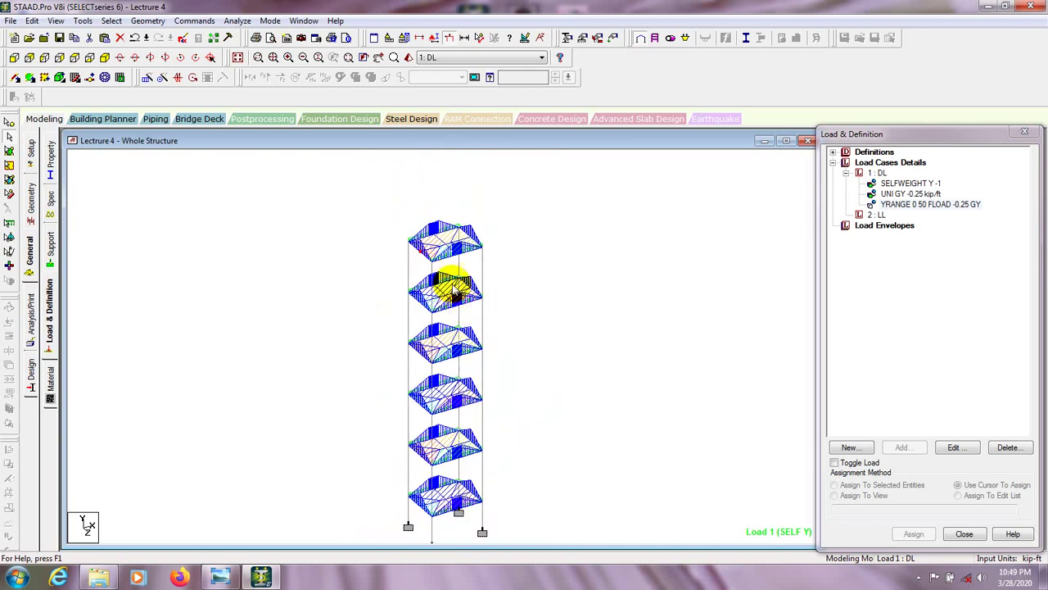
{"action": "middle_click_drag", "start_coordinate": [498, 480], "coordinate": [506, 456]}
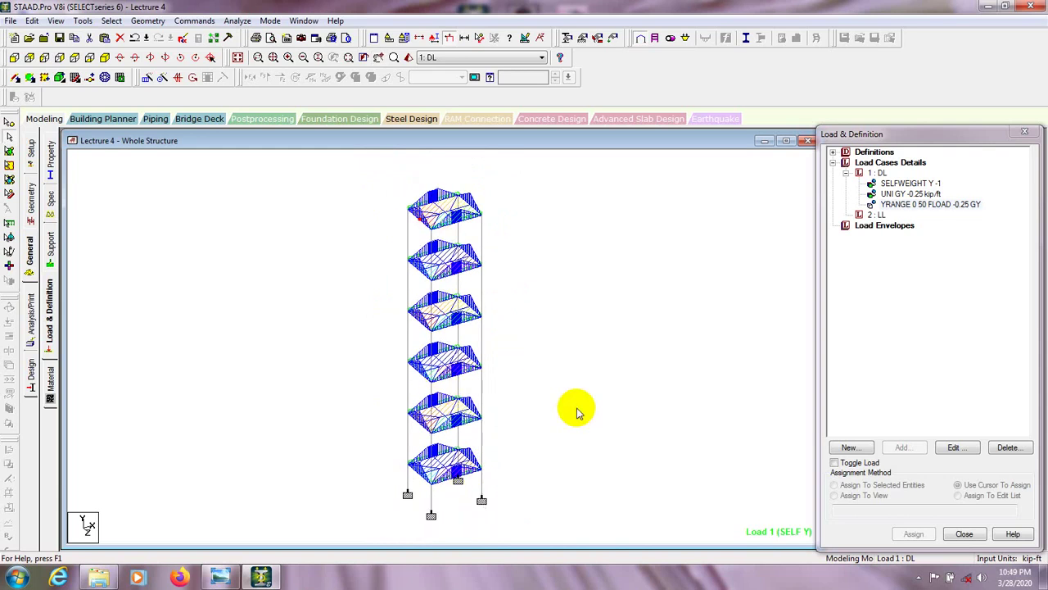
- Start a YRANGE floor load in the LL case with pressure -0.2 kip/ft2 in Global Y and a Y maximum of 50 ft
{"action": "left_click", "coordinate": [874, 214]}
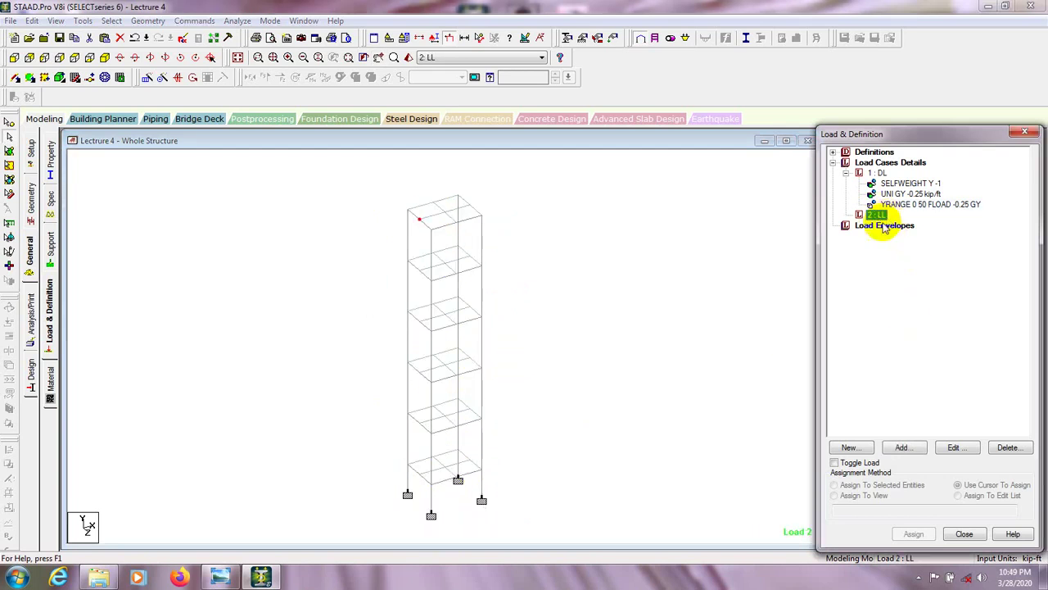
{"action": "left_click", "coordinate": [901, 447]}
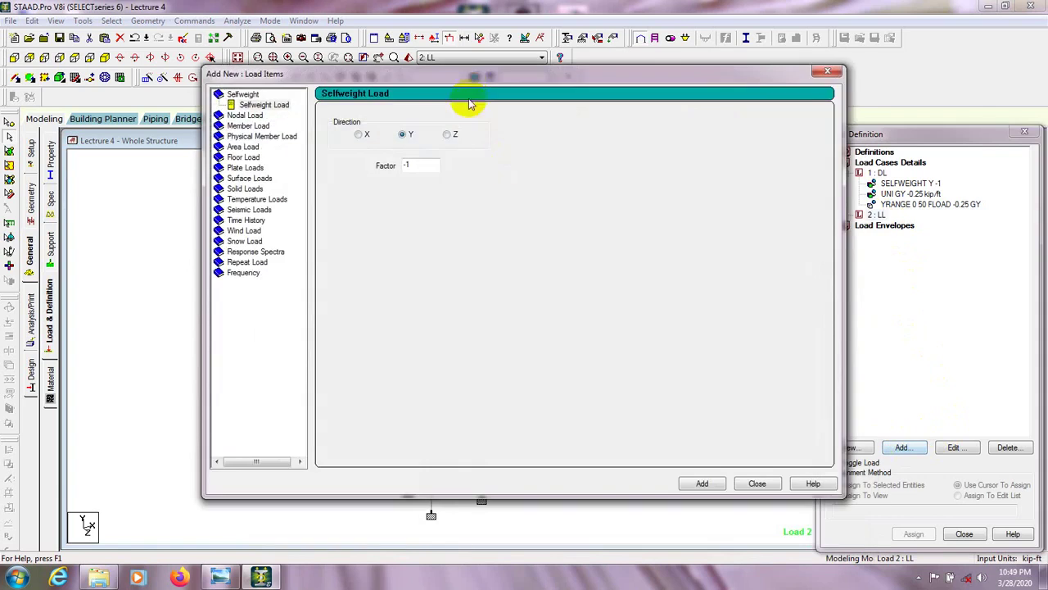
{"action": "left_click_drag", "start_coordinate": [471, 79], "coordinate": [800, 92]}
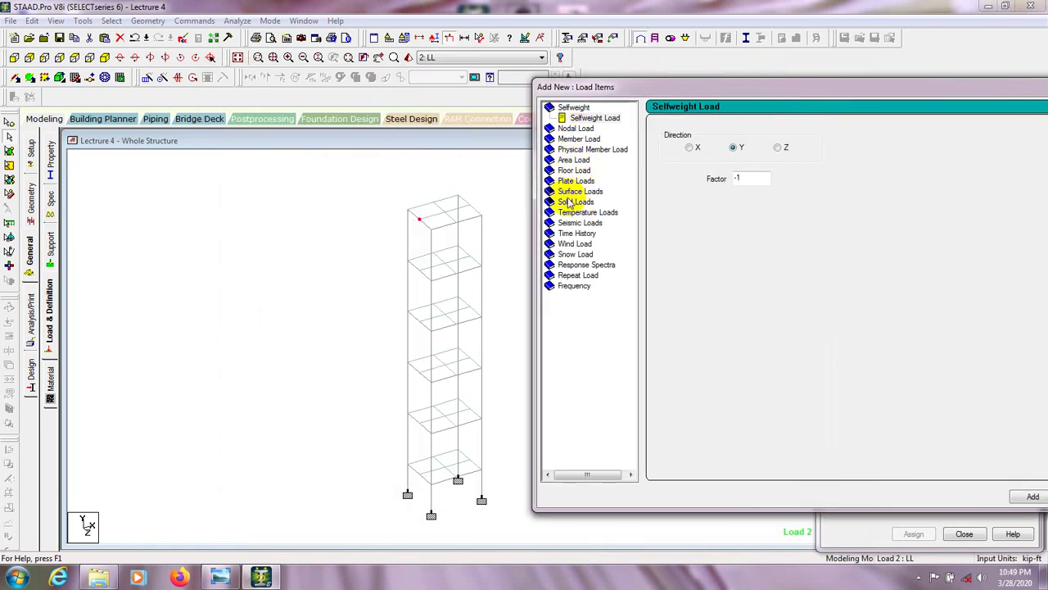
{"action": "left_click", "coordinate": [573, 170]}
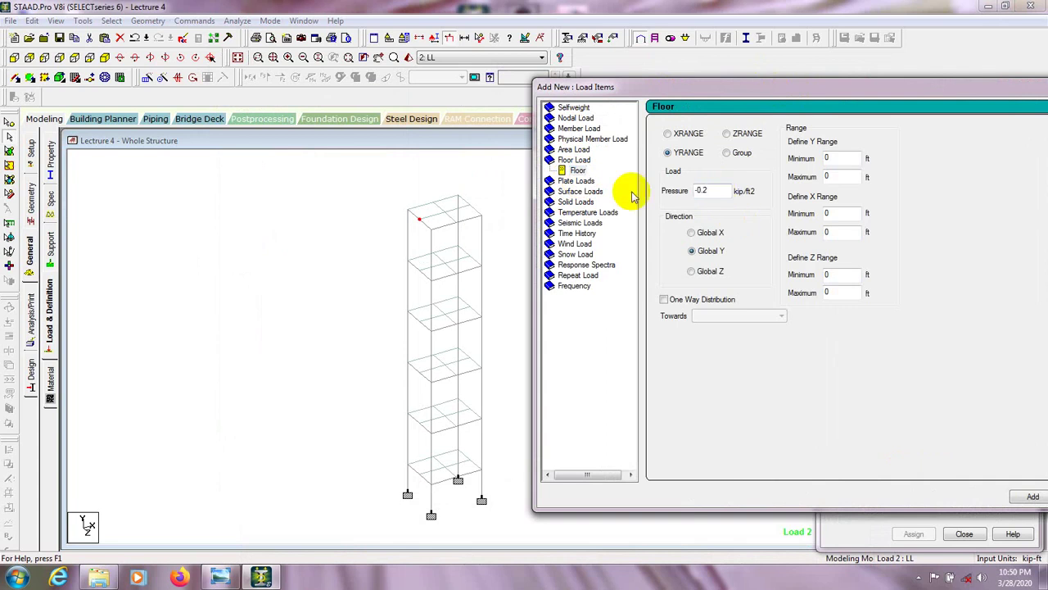
{"action": "double_click", "coordinate": [835, 176]}
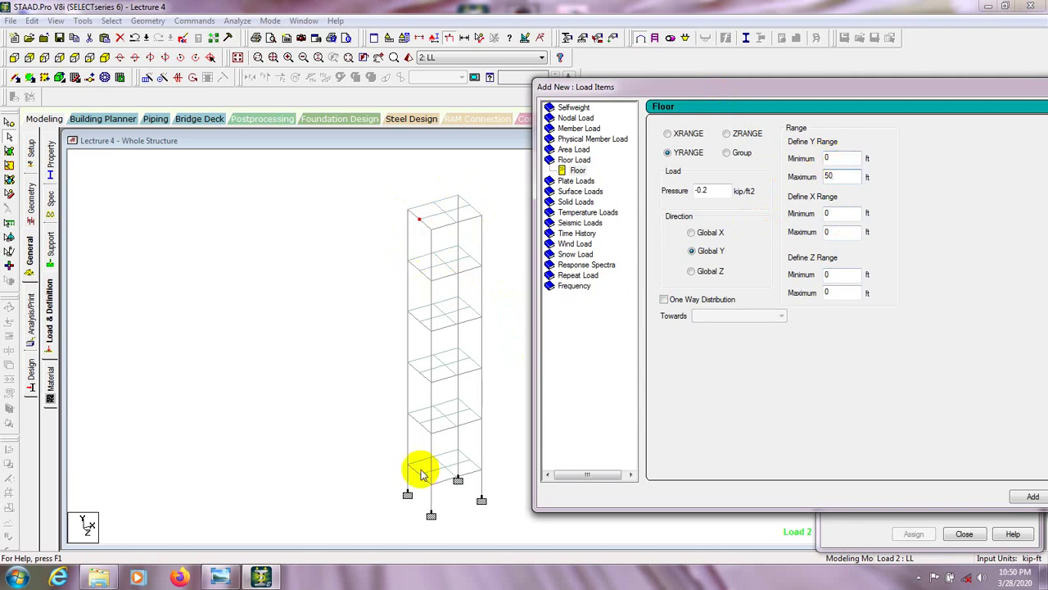
- Check the coordinates of the column and corner node at the floor just below the roof
{"action": "double_click", "coordinate": [409, 254]}
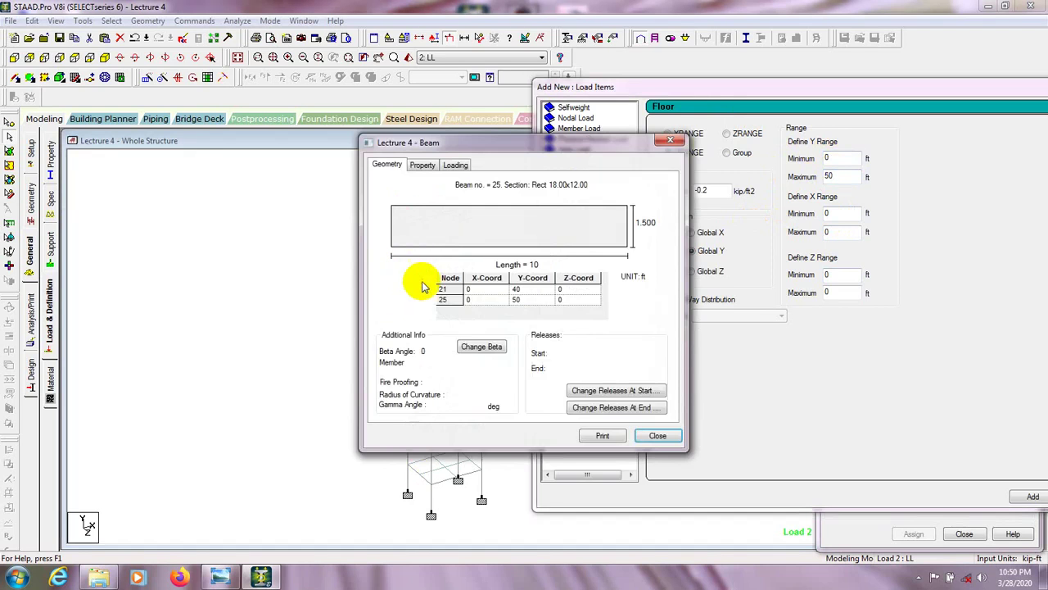
{"action": "left_click", "coordinate": [670, 141]}
{"action": "left_click", "coordinate": [9, 123]}
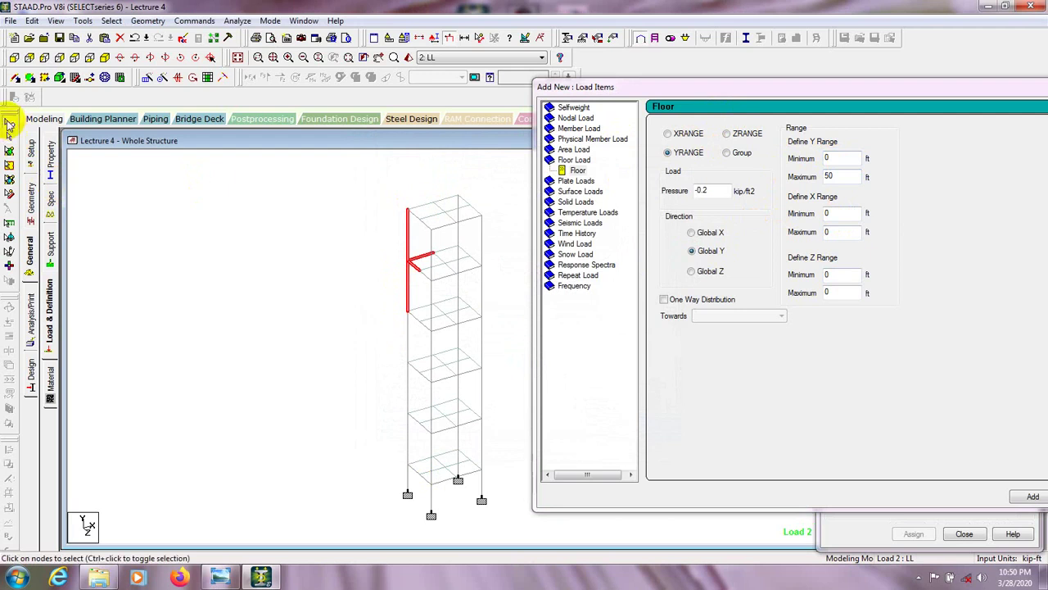
{"action": "double_click", "coordinate": [410, 253]}
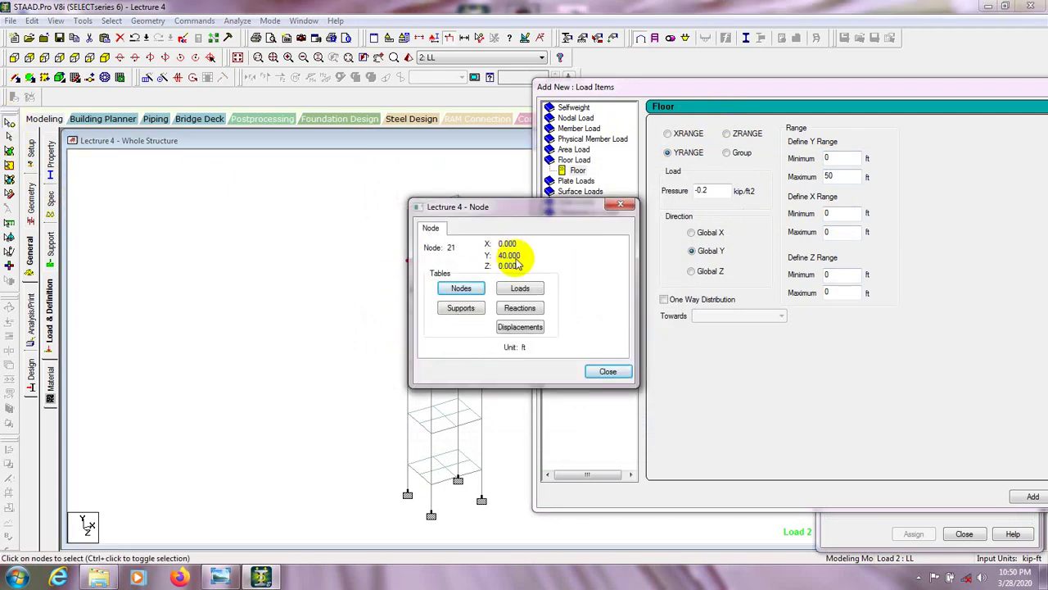
{"action": "left_click", "coordinate": [608, 372]}
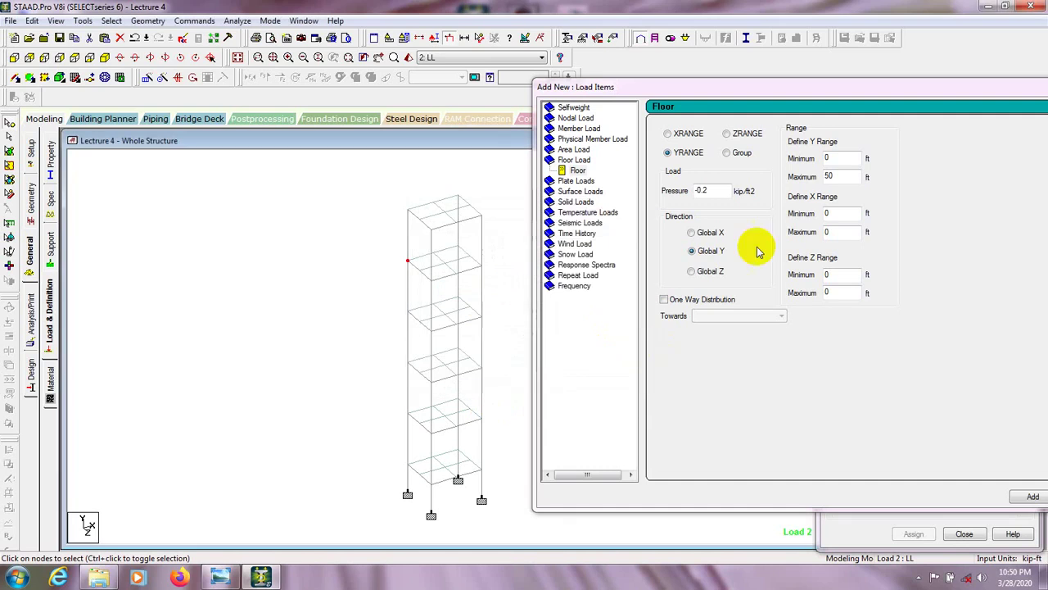
- Set the floor load's Y maximum to 40 ft, add it to the LL case and display it on the structure
{"action": "left_click_drag", "start_coordinate": [834, 177], "coordinate": [815, 177]}
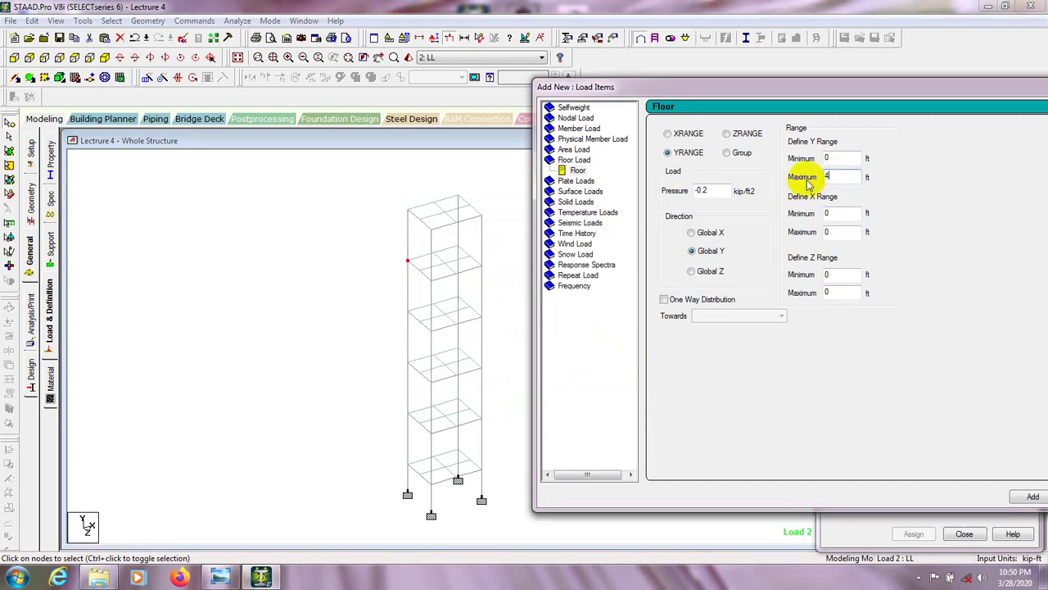
{"action": "type", "text": "40"}
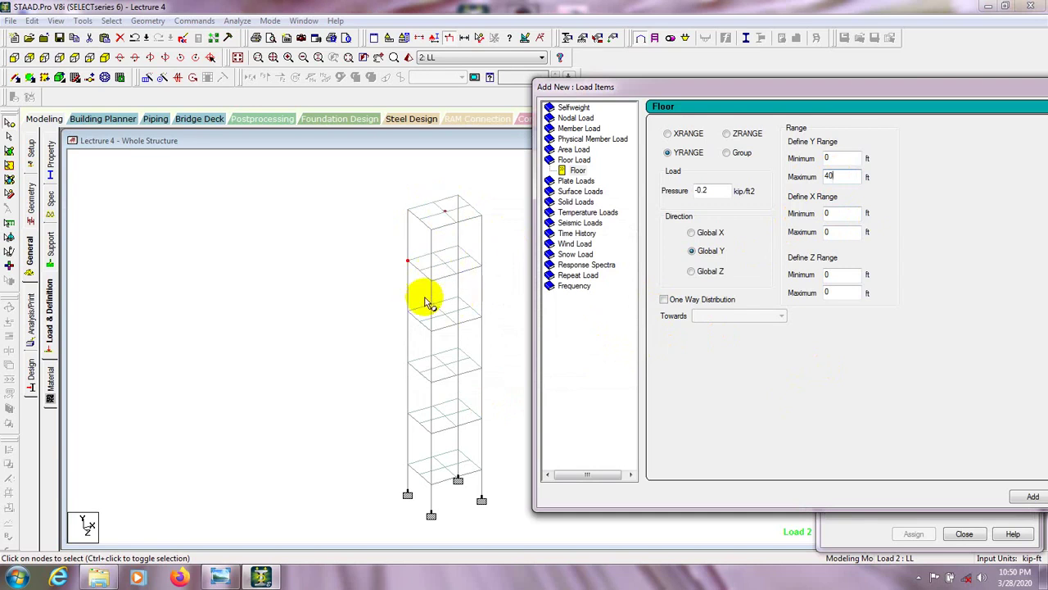
{"action": "left_click_drag", "start_coordinate": [957, 88], "coordinate": [655, 109]}
{"action": "left_click", "coordinate": [818, 519]}
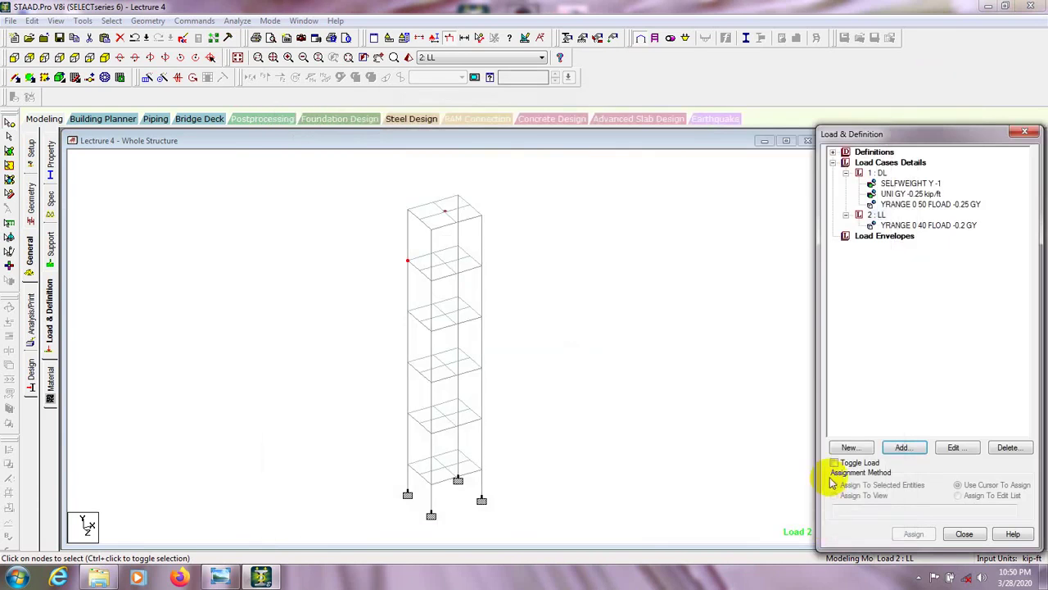
{"action": "left_click", "coordinate": [919, 226]}
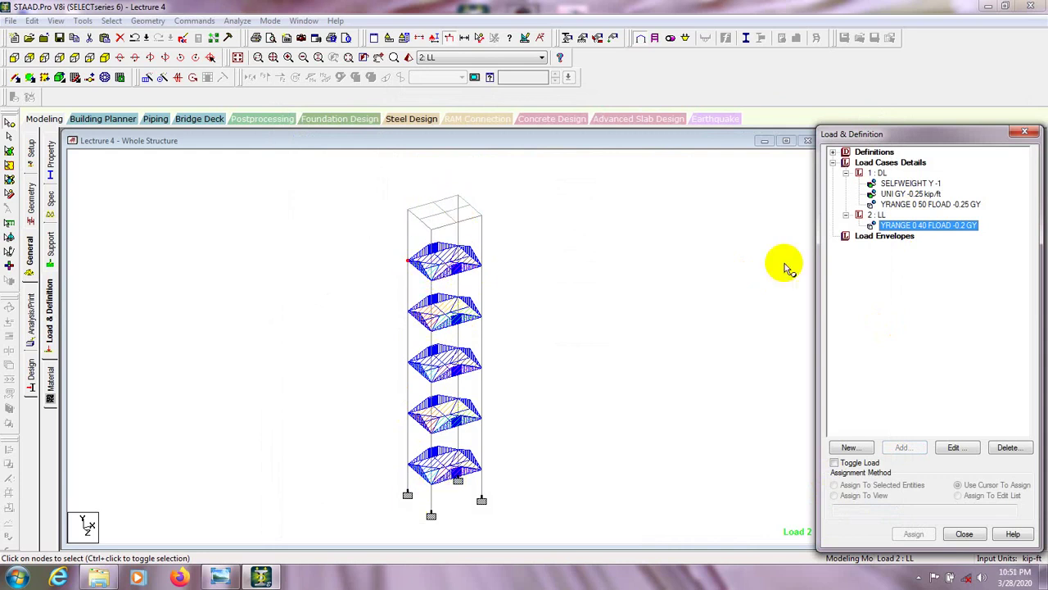
{"action": "left_click", "coordinate": [878, 215]}
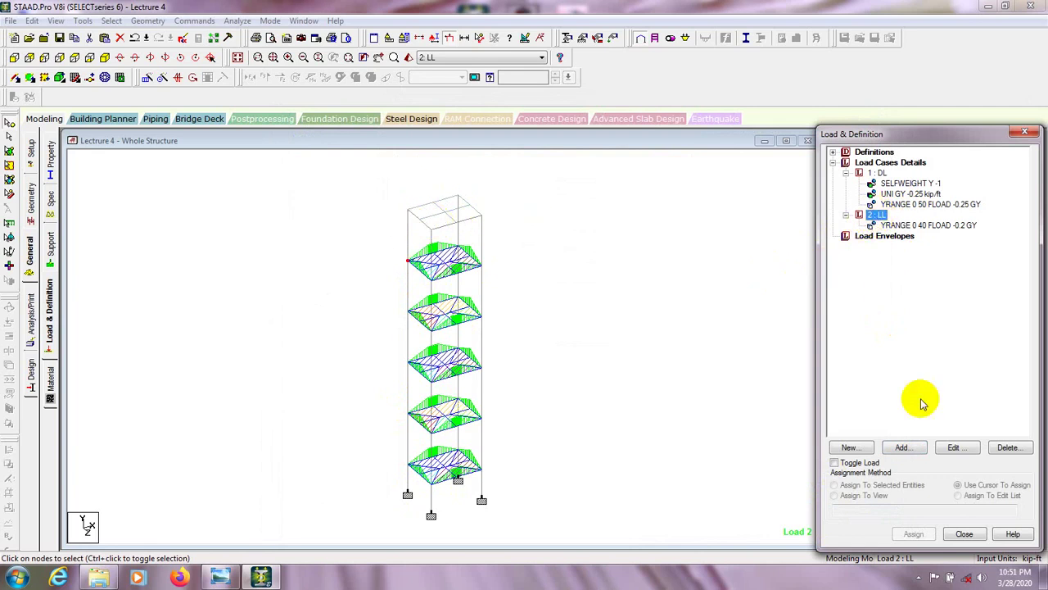
{"action": "left_click", "coordinate": [902, 447]}
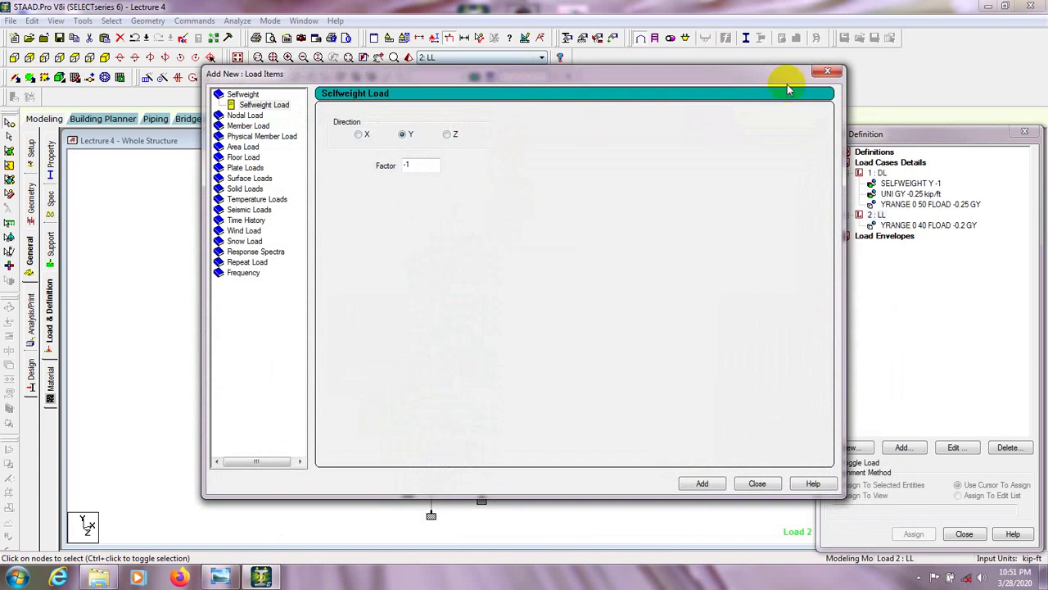
{"action": "left_click", "coordinate": [825, 71]}
- Start another YRANGE floor load in the LL case with a pressure of 0.1 kip/ft2 in Global Y
{"action": "left_click", "coordinate": [883, 214]}
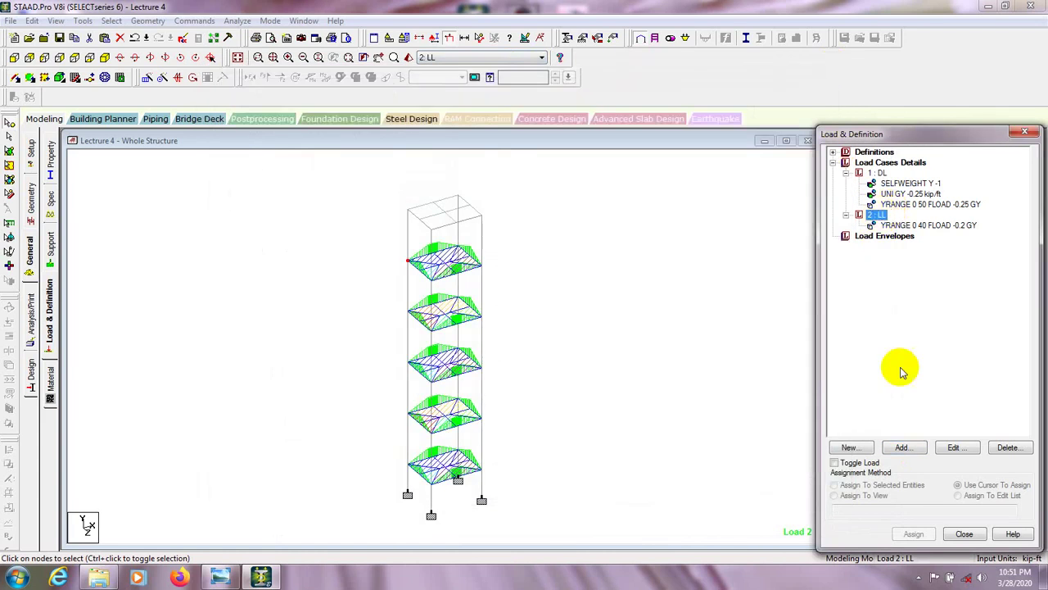
{"action": "left_click", "coordinate": [899, 445]}
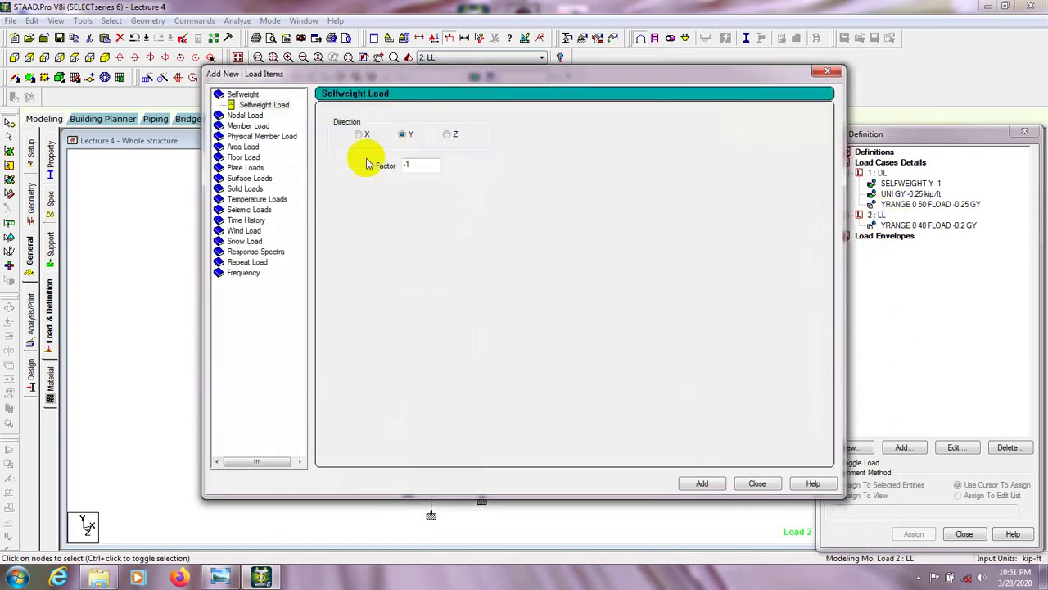
{"action": "left_click", "coordinate": [241, 157]}
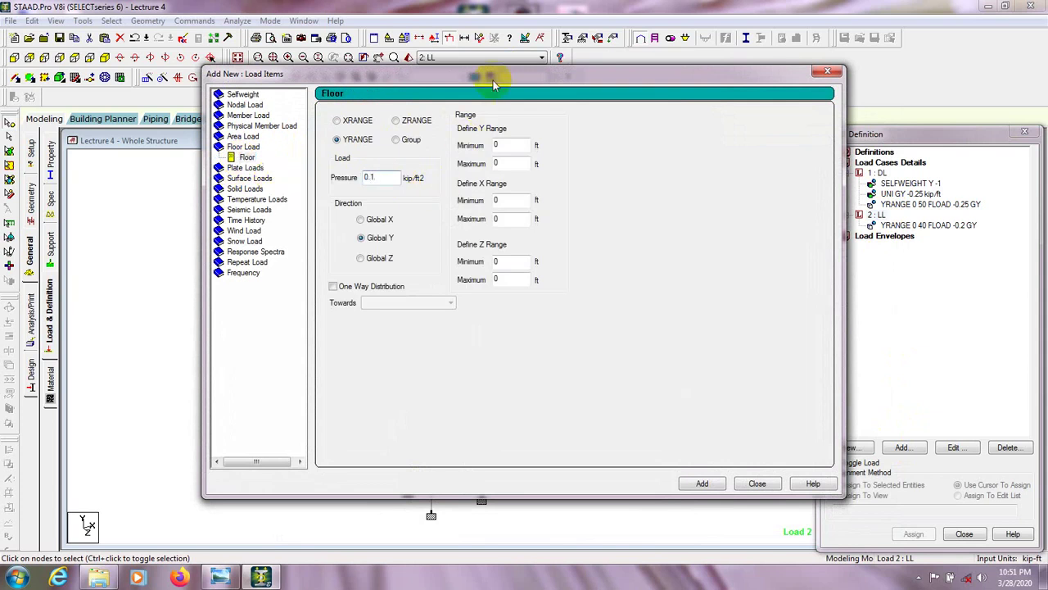
{"action": "left_click_drag", "start_coordinate": [496, 78], "coordinate": [816, 97]}
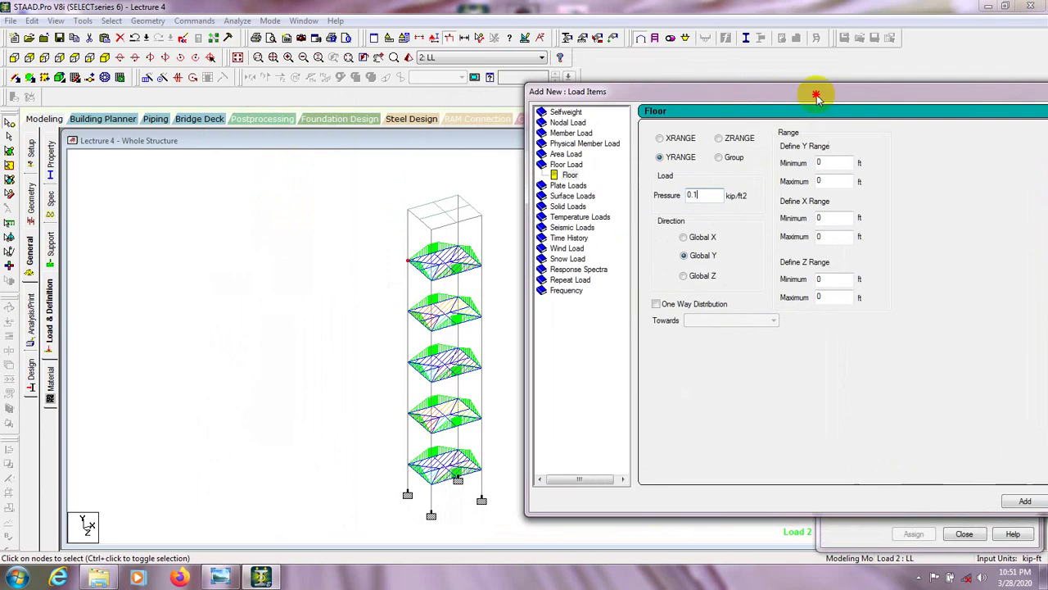
- Check the coordinates of the roof's corner node, allowing the auto save to proceed
{"action": "double_click", "coordinate": [411, 211]}
{"action": "left_click_drag", "start_coordinate": [454, 206], "coordinate": [120, 208]}
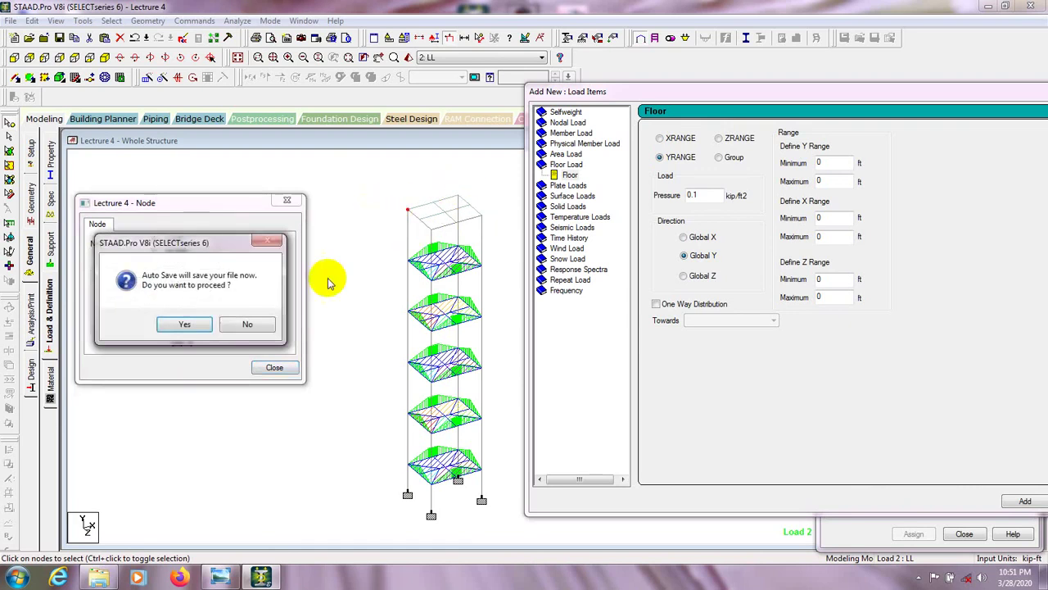
{"action": "left_click", "coordinate": [186, 324]}
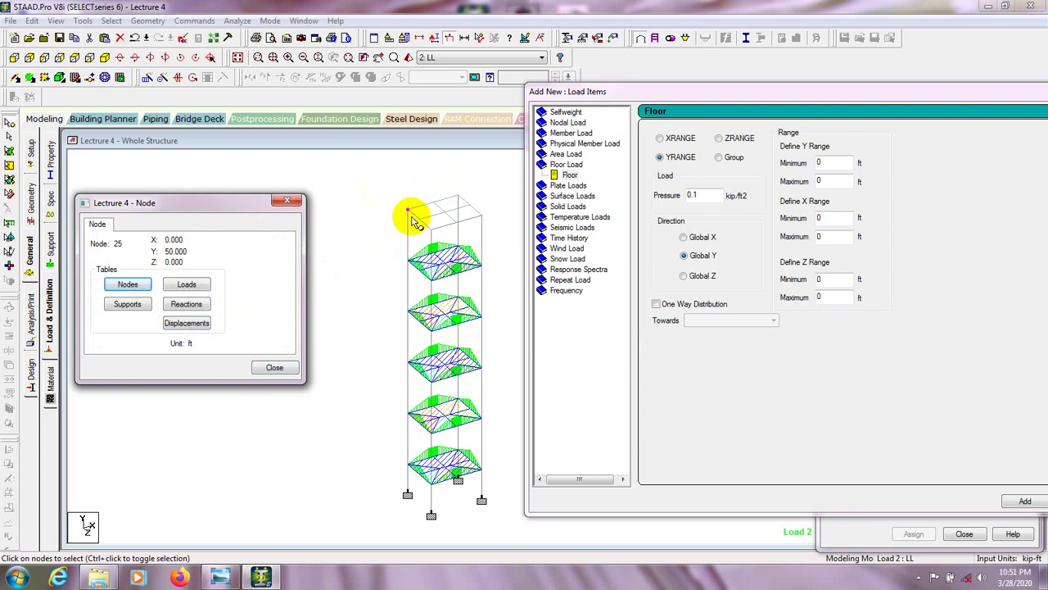
{"action": "left_click_drag", "start_coordinate": [191, 207], "coordinate": [228, 209]}
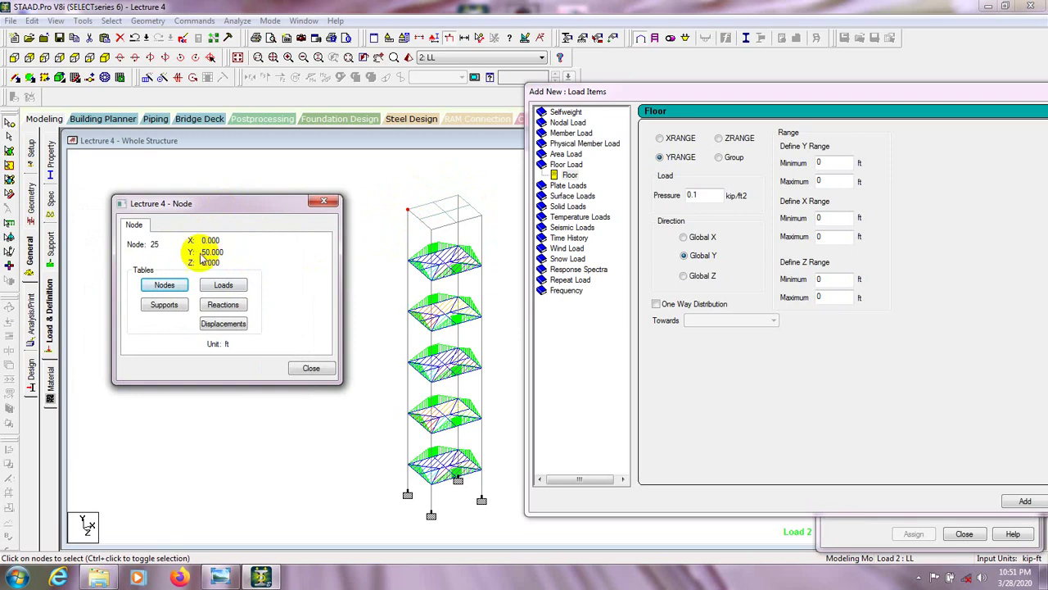
- Set the floor load's Y range minimum and maximum to 50 ft and add it to the LL case
{"action": "left_click", "coordinate": [824, 163]}
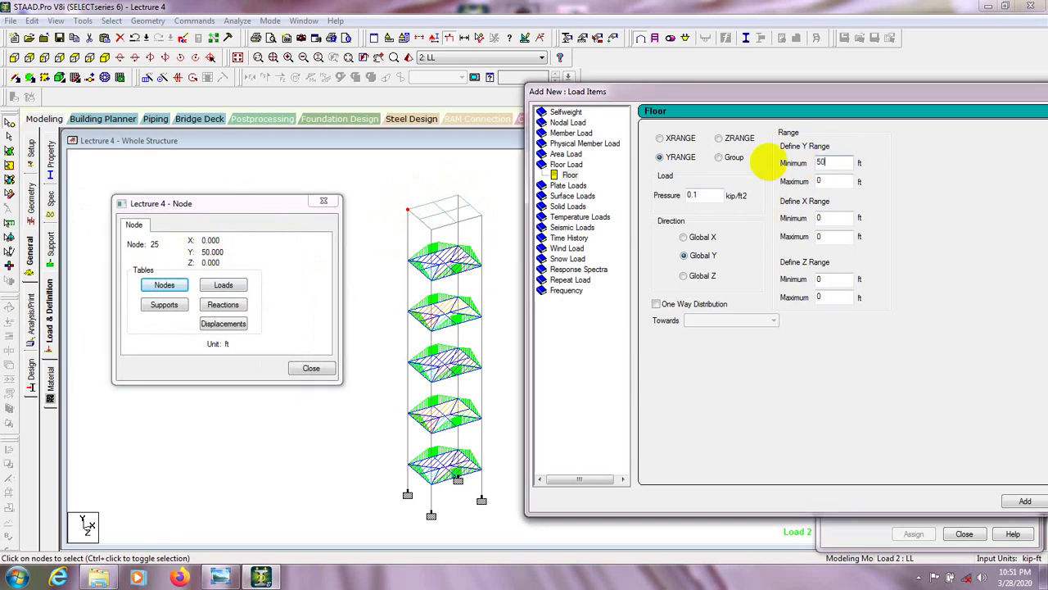
{"action": "left_click", "coordinate": [819, 181]}
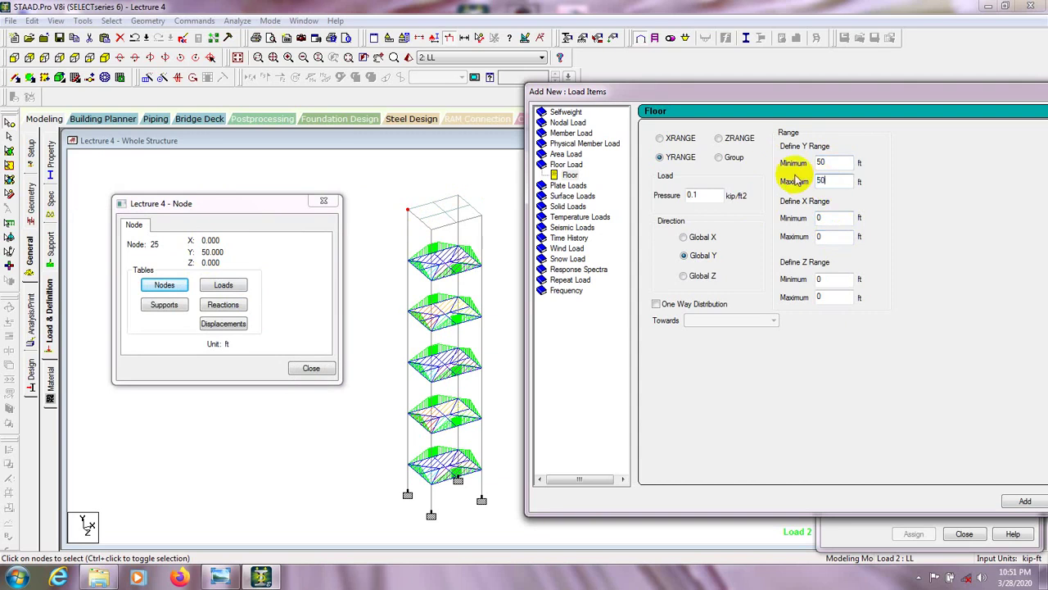
{"action": "type", "text": "50"}
{"action": "double_click", "coordinate": [821, 182]}
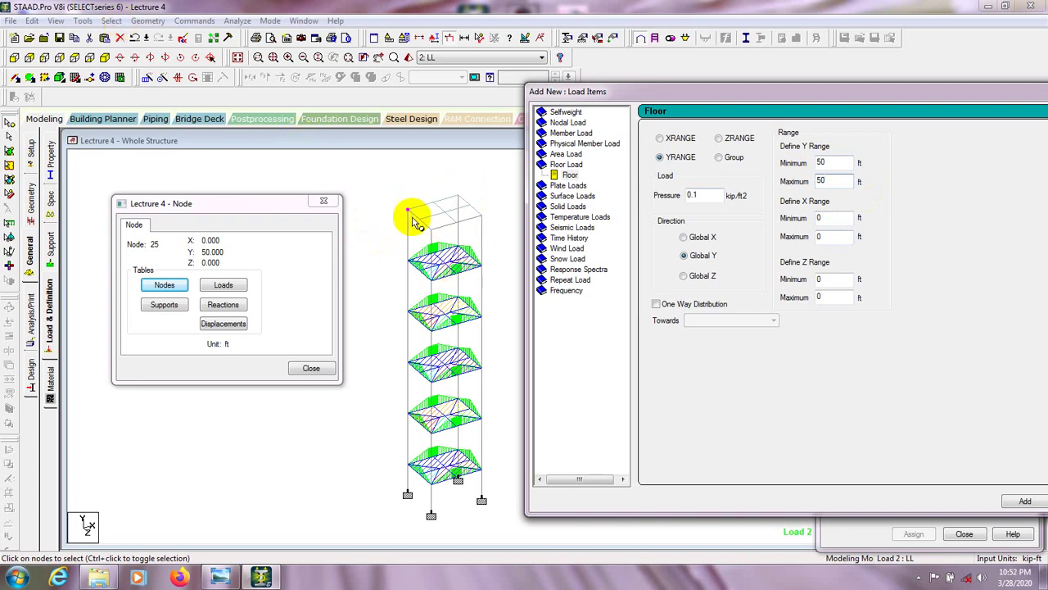
{"action": "left_click", "coordinate": [324, 372]}
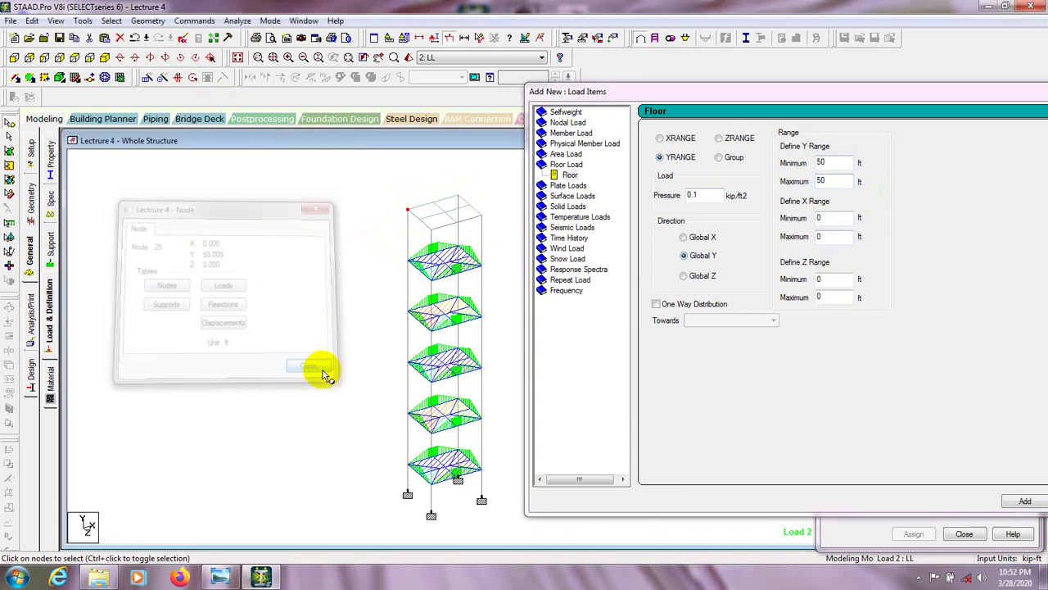
{"action": "left_click", "coordinate": [1022, 500]}
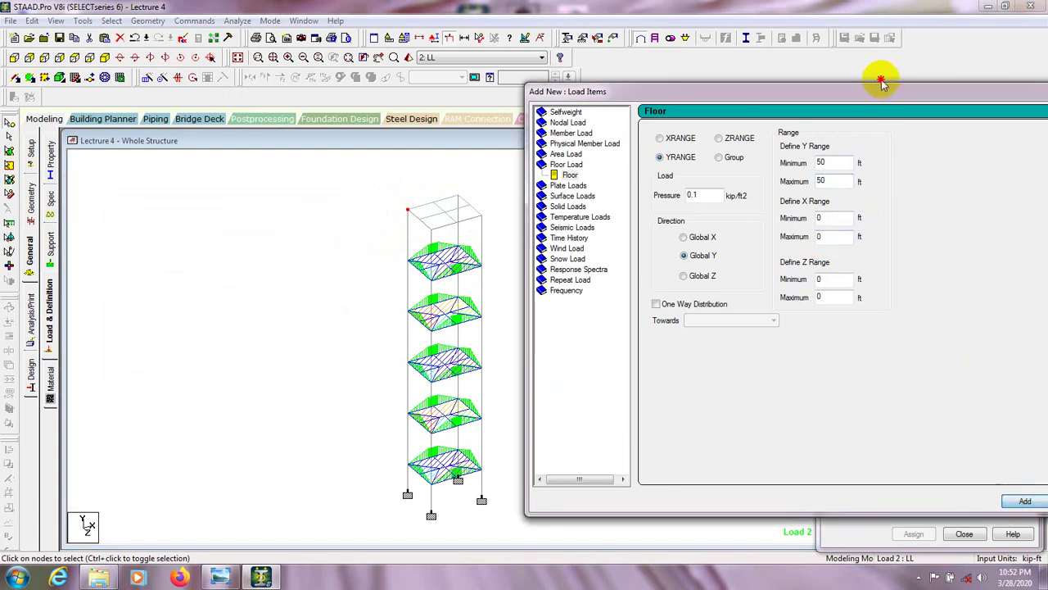
{"action": "left_click_drag", "start_coordinate": [740, 91], "coordinate": [487, 99]}
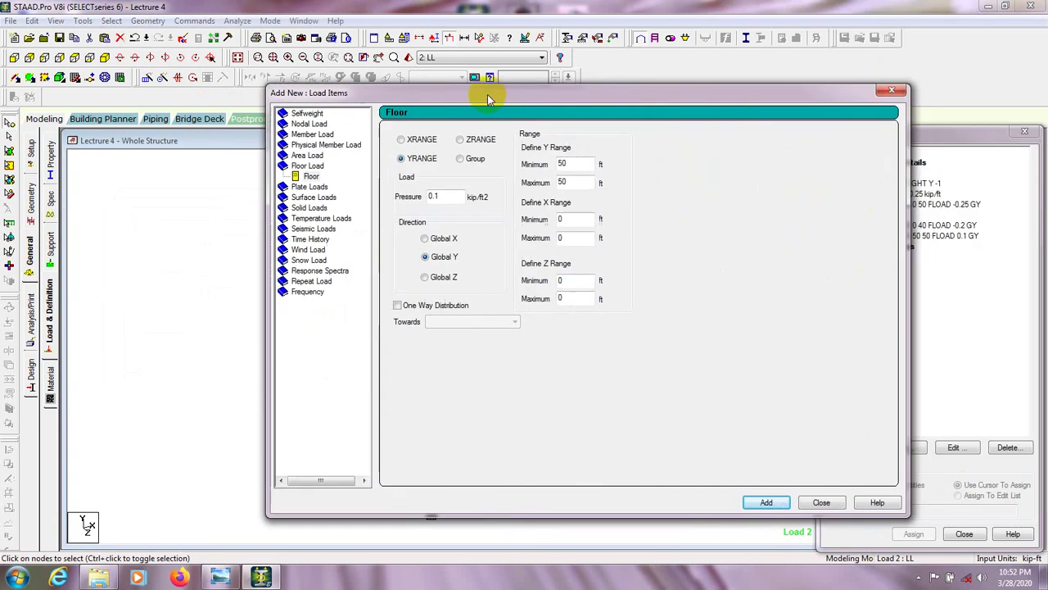
{"action": "left_click", "coordinate": [892, 91]}
- Compare the LL case's roof floor load with its lower-floor load on the structure
{"action": "left_click", "coordinate": [934, 236]}
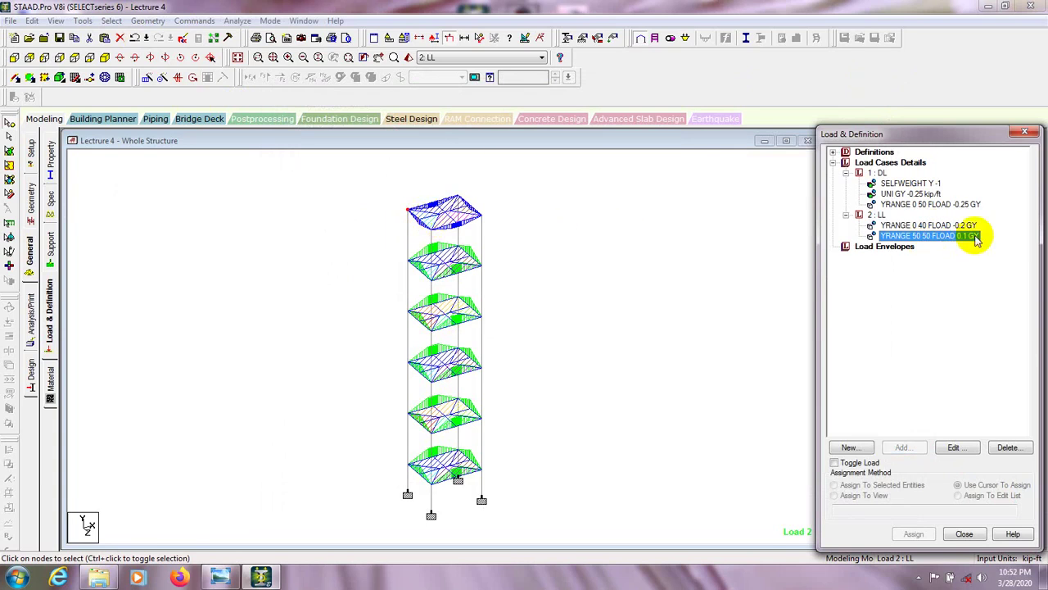
{"action": "left_click", "coordinate": [924, 226]}
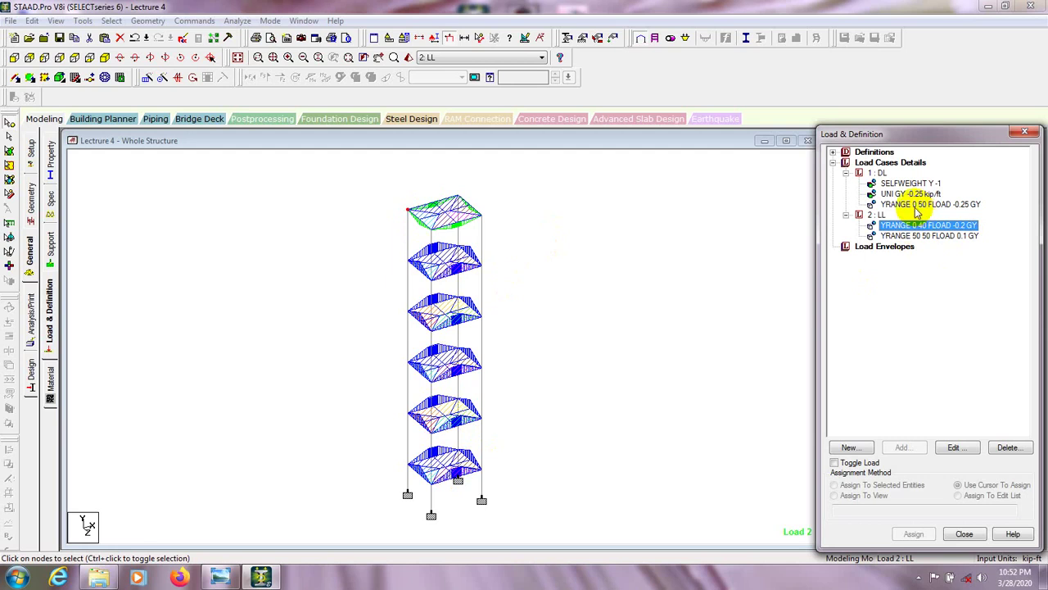
{"action": "left_click", "coordinate": [911, 235]}
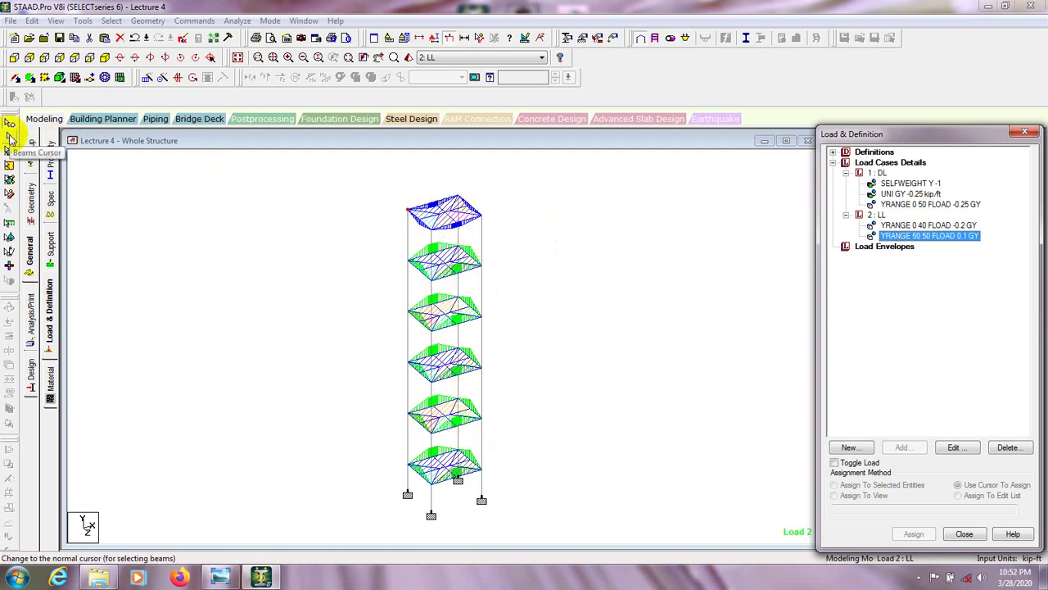
{"action": "left_click", "coordinate": [10, 136]}
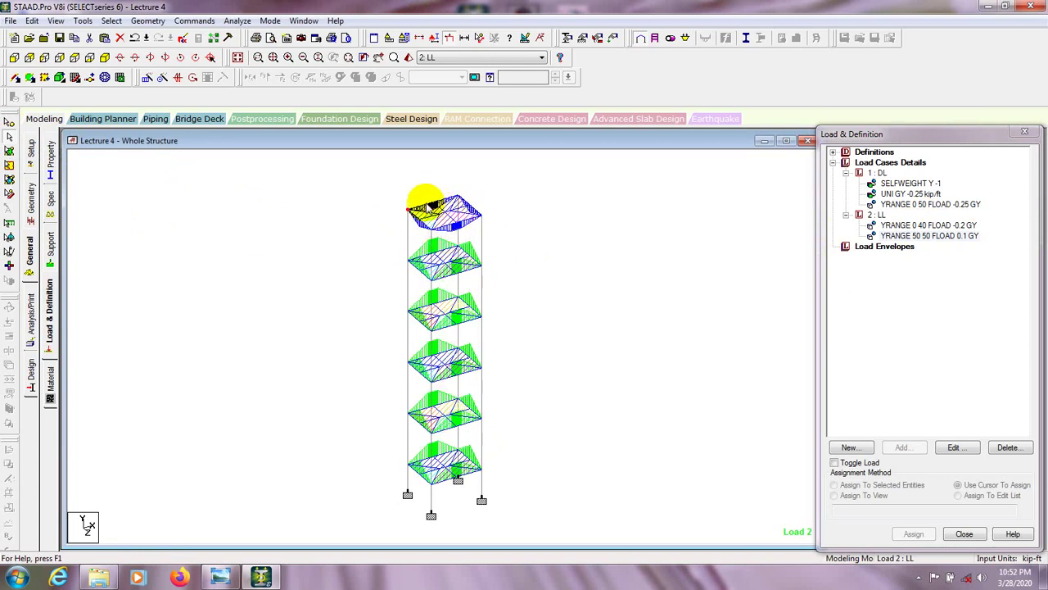
- Change the roof floor load's pressure to -0.1 kip/ft2 and enlarge the scale of the load diagram
{"action": "left_click", "coordinate": [921, 235]}
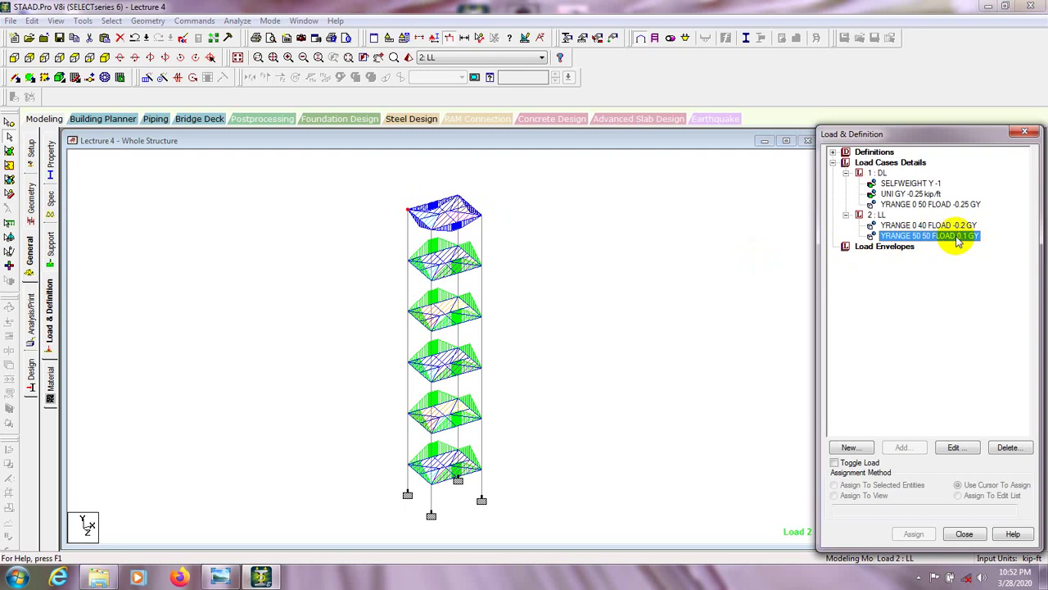
{"action": "left_click", "coordinate": [958, 447]}
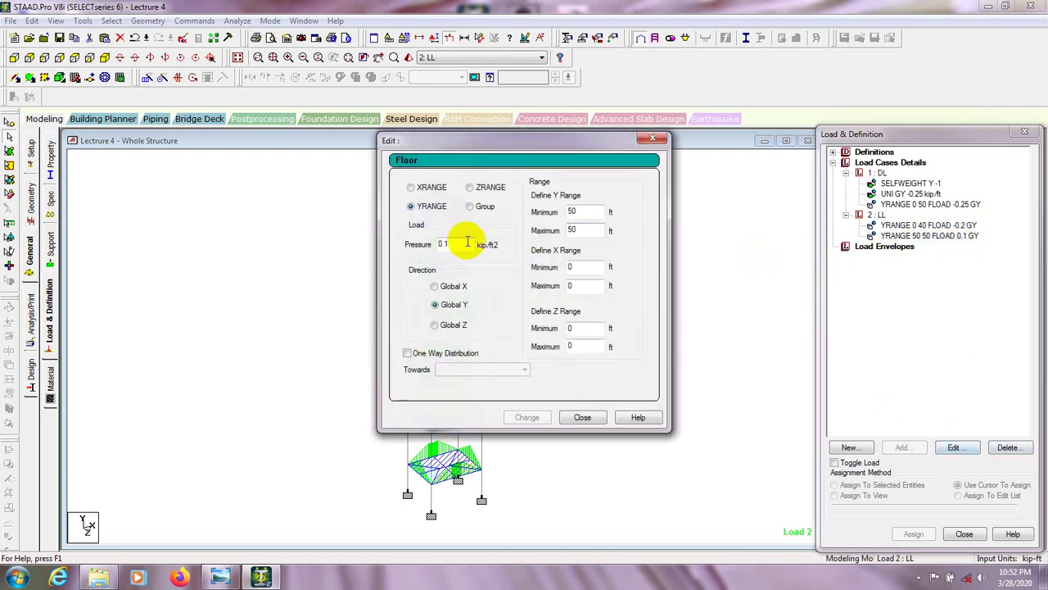
{"action": "left_click_drag", "start_coordinate": [467, 241], "coordinate": [442, 244]}
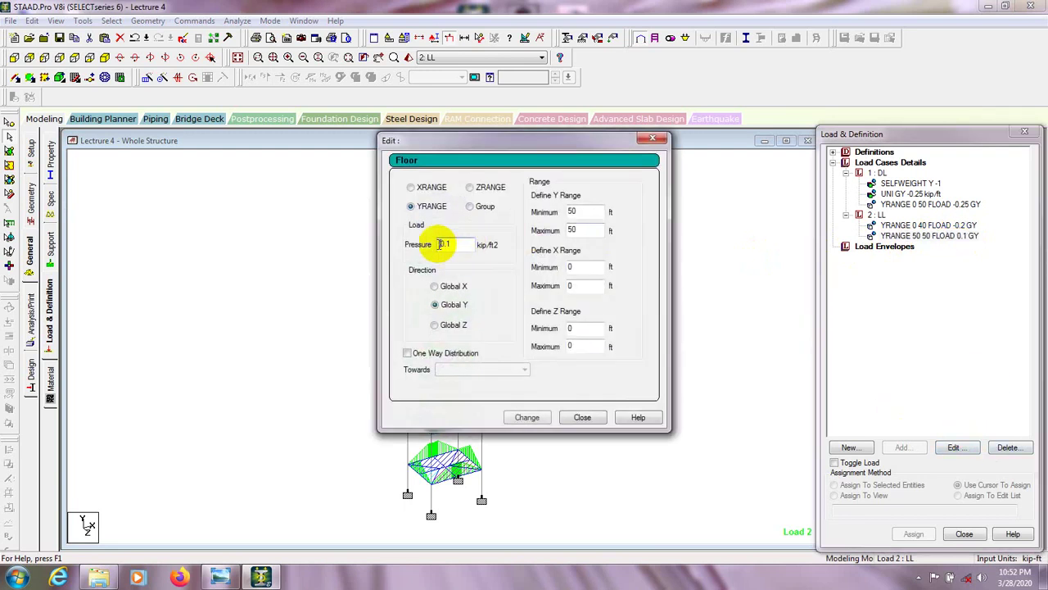
{"action": "type", "text": "-"}
{"action": "left_click", "coordinate": [509, 417]}
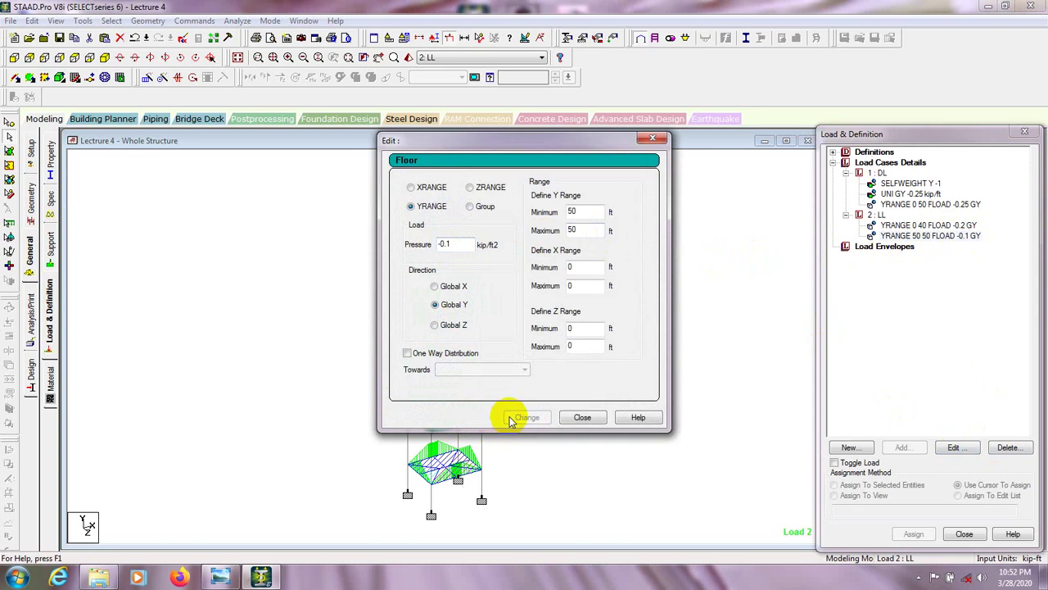
{"action": "left_click", "coordinate": [578, 417]}
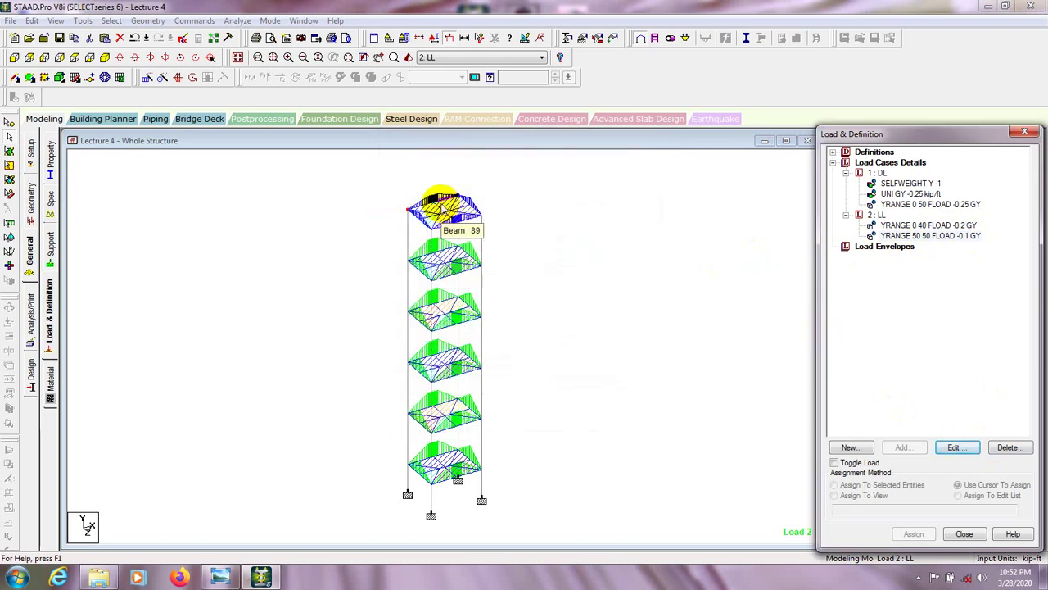
{"action": "left_click", "coordinate": [533, 224]}
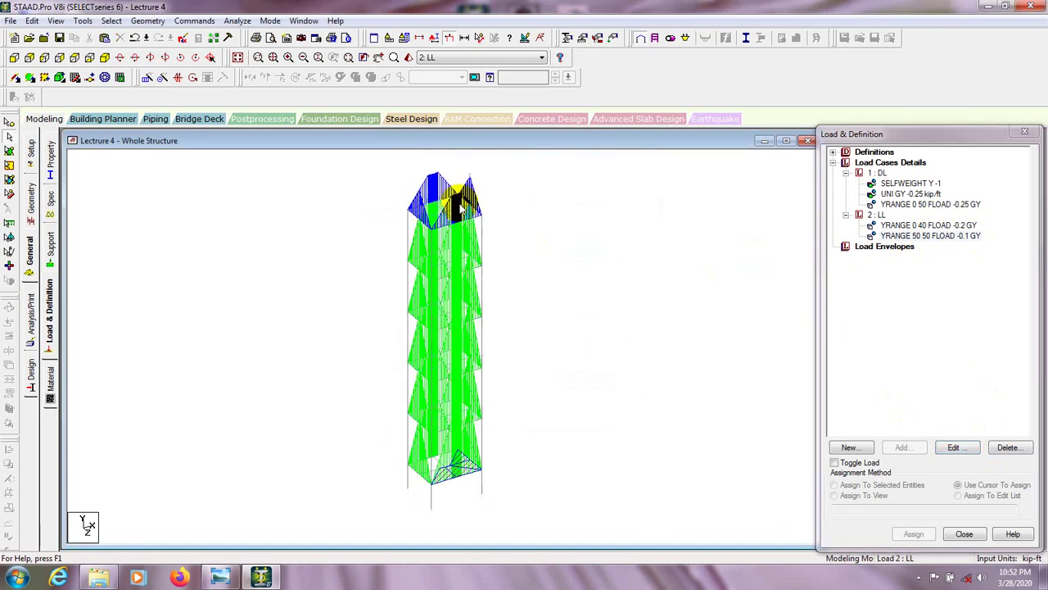